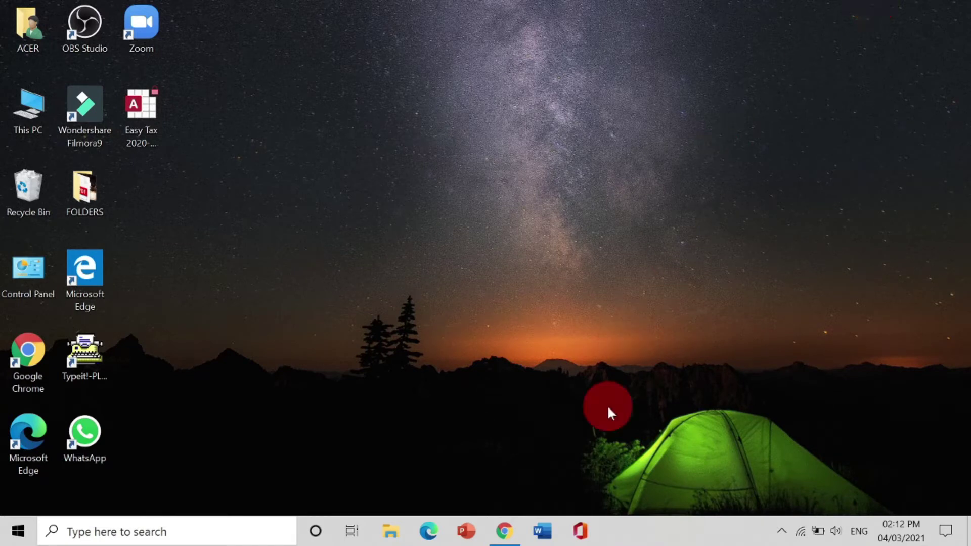
- Switch to the RecordCast site in Chrome and start a new recording in Screen Only mode
{"action": "left_click", "coordinate": [498, 539]}
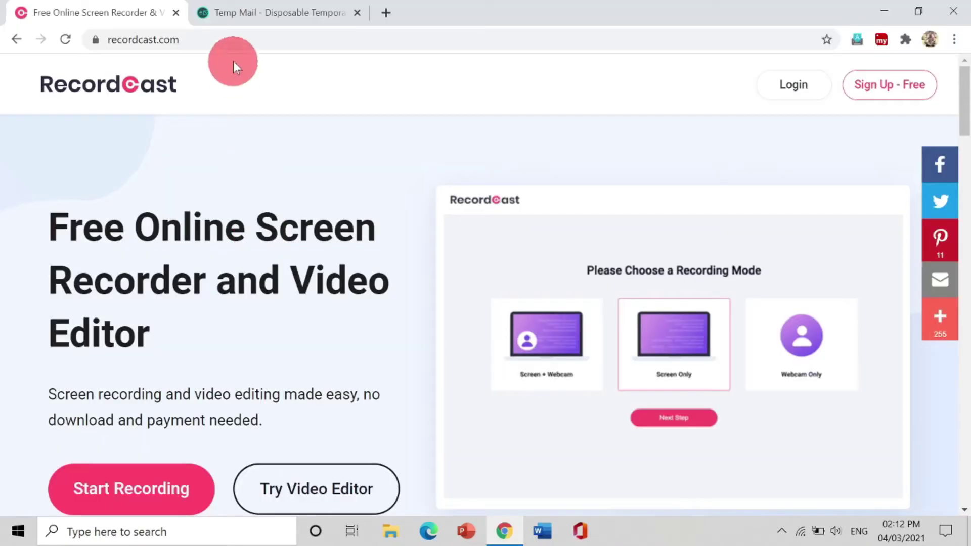
{"action": "left_click", "coordinate": [231, 39]}
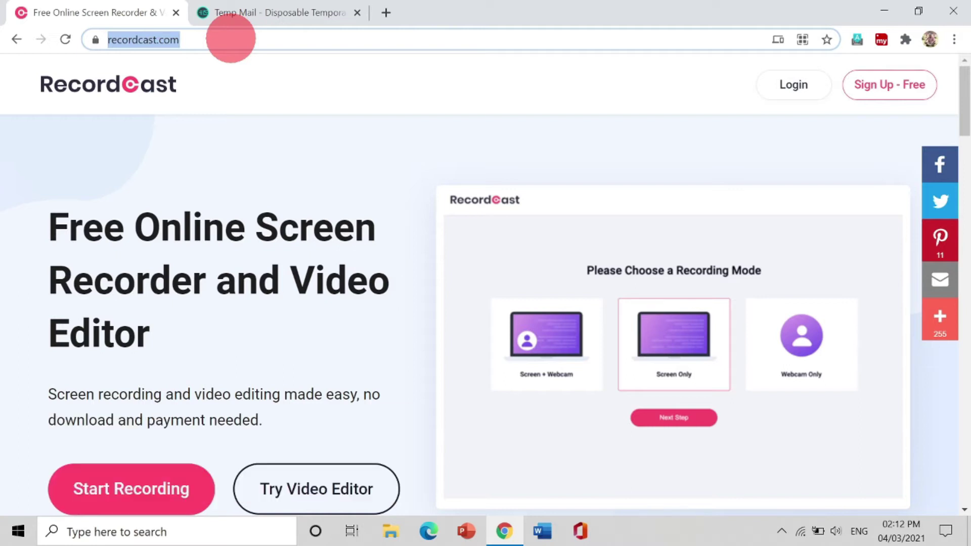
{"action": "left_click", "coordinate": [208, 146]}
{"action": "scroll", "coordinate": [208, 146], "scroll_direction": "down", "scroll_amount": 4}
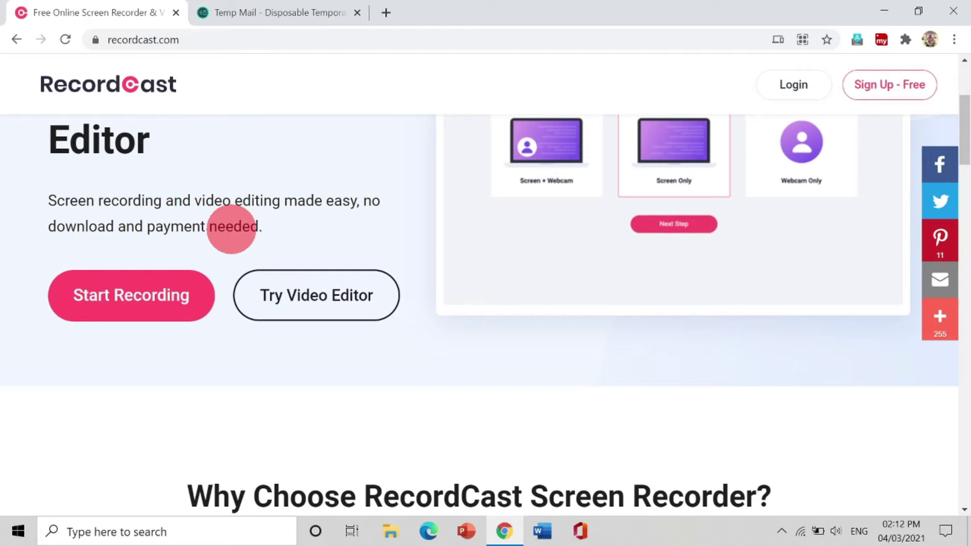
{"action": "left_click", "coordinate": [175, 293]}
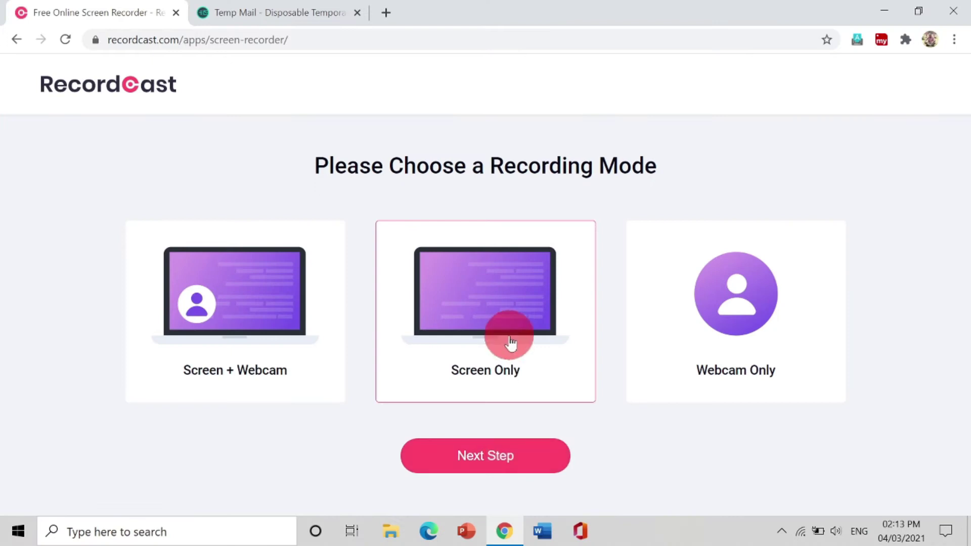
{"action": "left_click", "coordinate": [527, 462]}
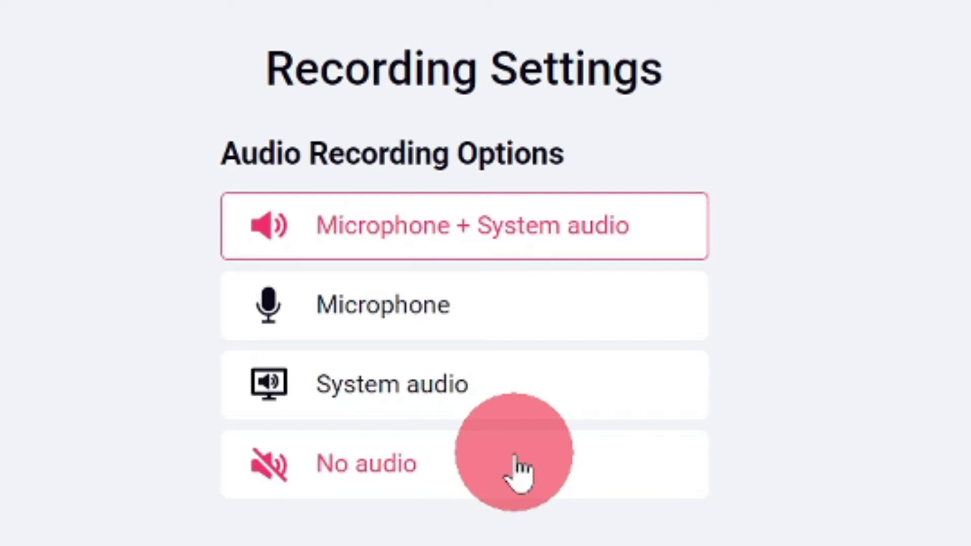
- Choose the No audio option and start the recording, sharing the entire screen
{"action": "left_click", "coordinate": [516, 458]}
{"action": "left_click", "coordinate": [536, 496]}
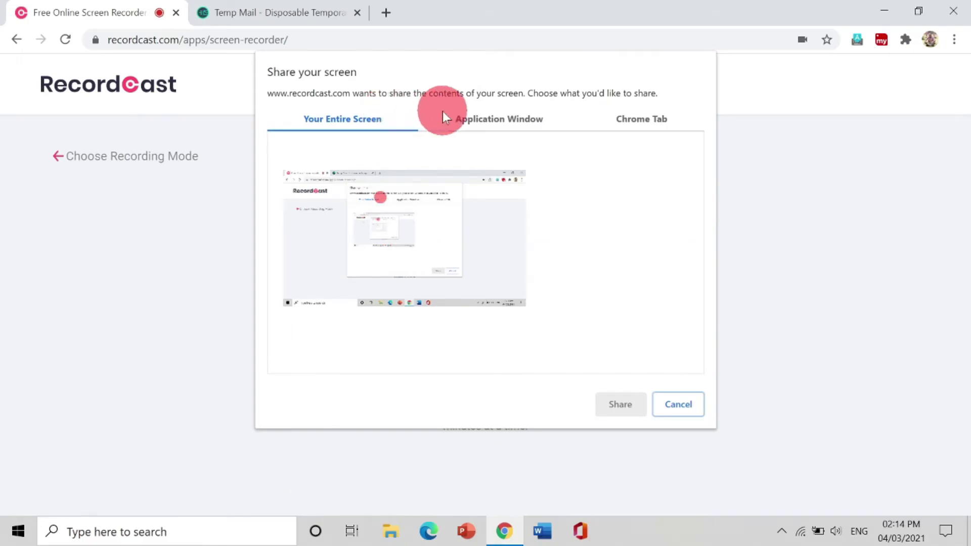
{"action": "left_click", "coordinate": [470, 119]}
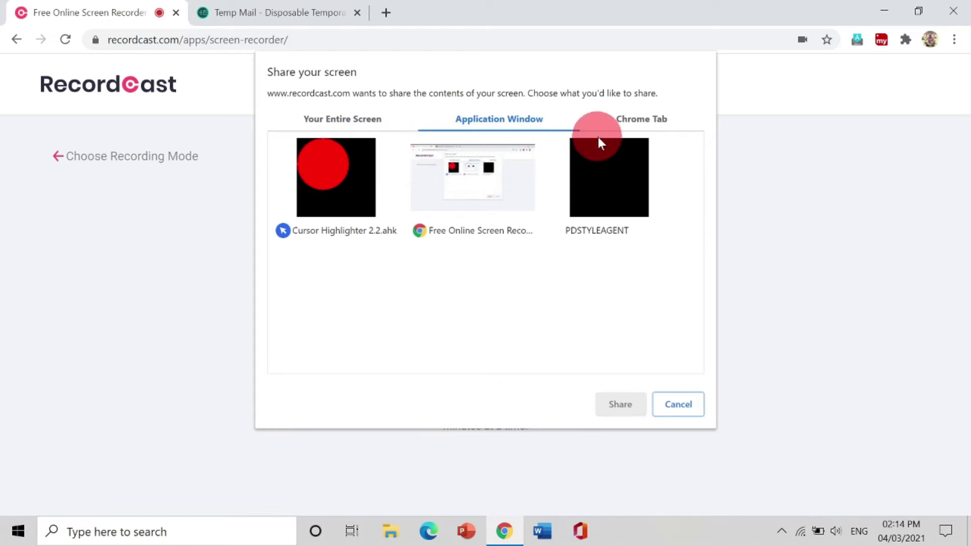
{"action": "left_click", "coordinate": [628, 124]}
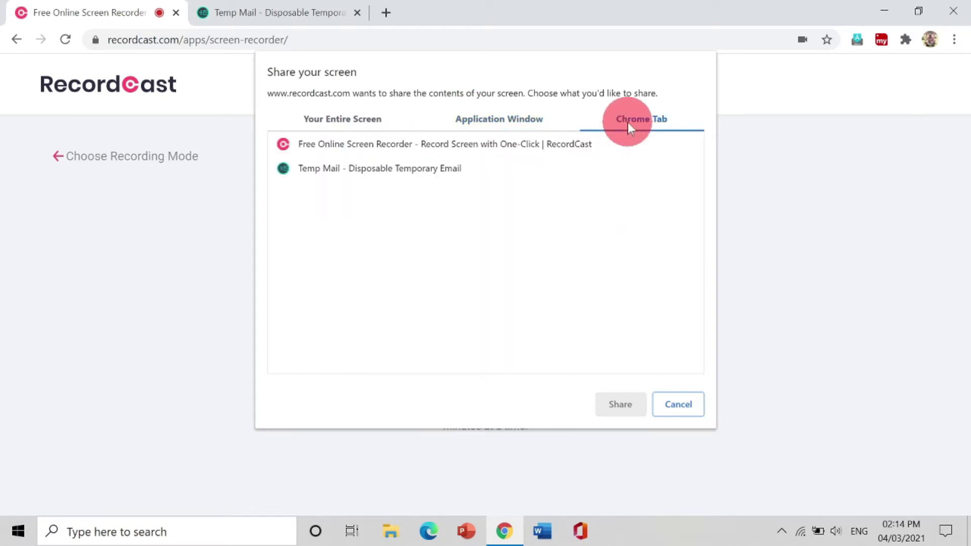
{"action": "left_click", "coordinate": [336, 121]}
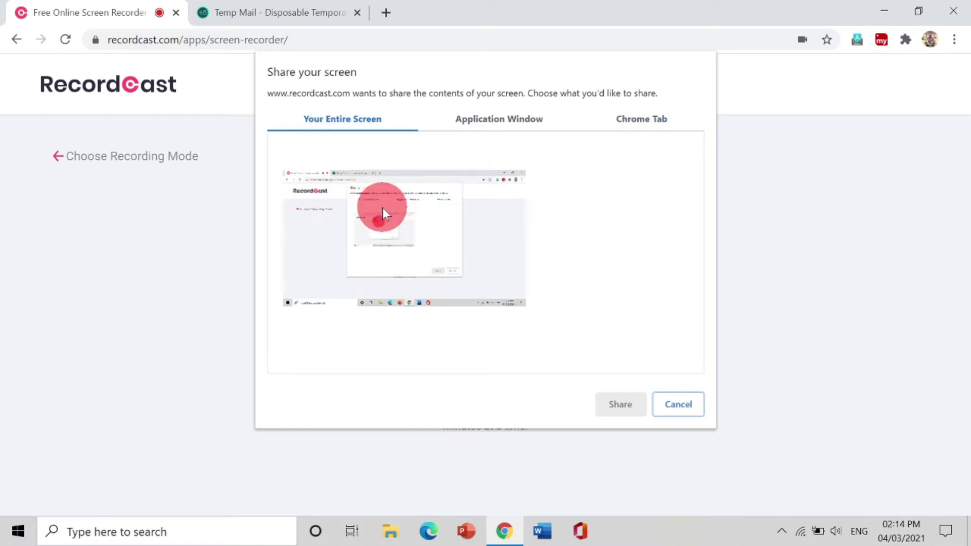
{"action": "left_click", "coordinate": [382, 207]}
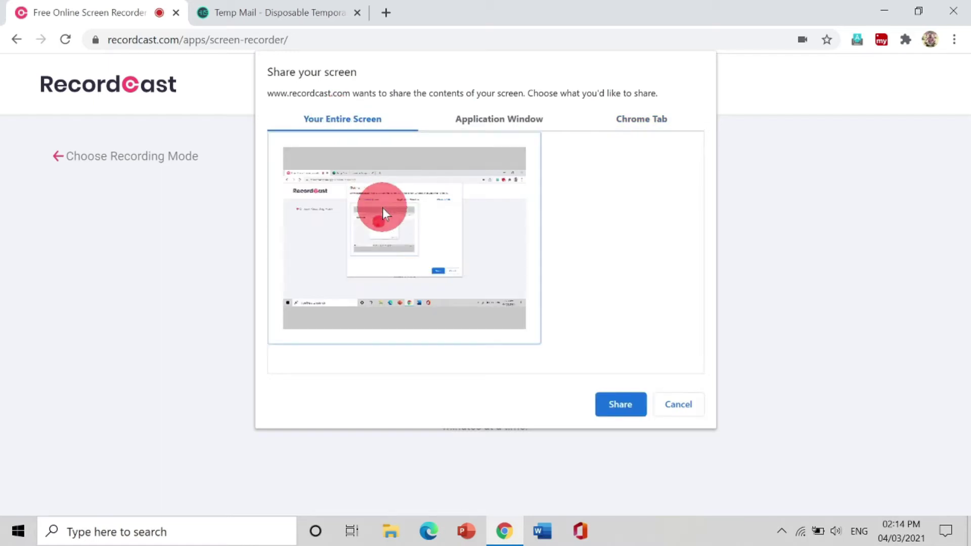
{"action": "left_click", "coordinate": [622, 403]}
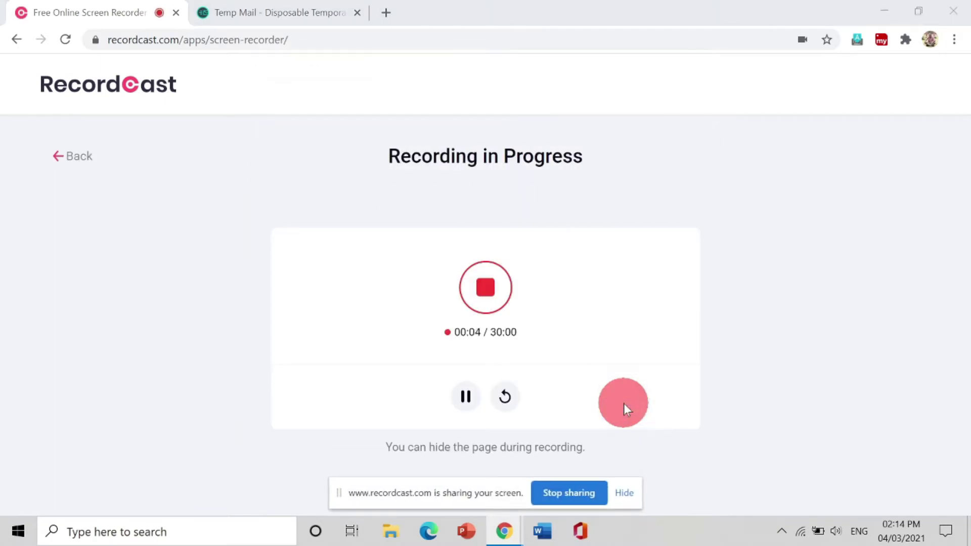
- Pause and resume the running screen recording
{"action": "left_click", "coordinate": [473, 399]}
{"action": "left_click", "coordinate": [473, 400]}
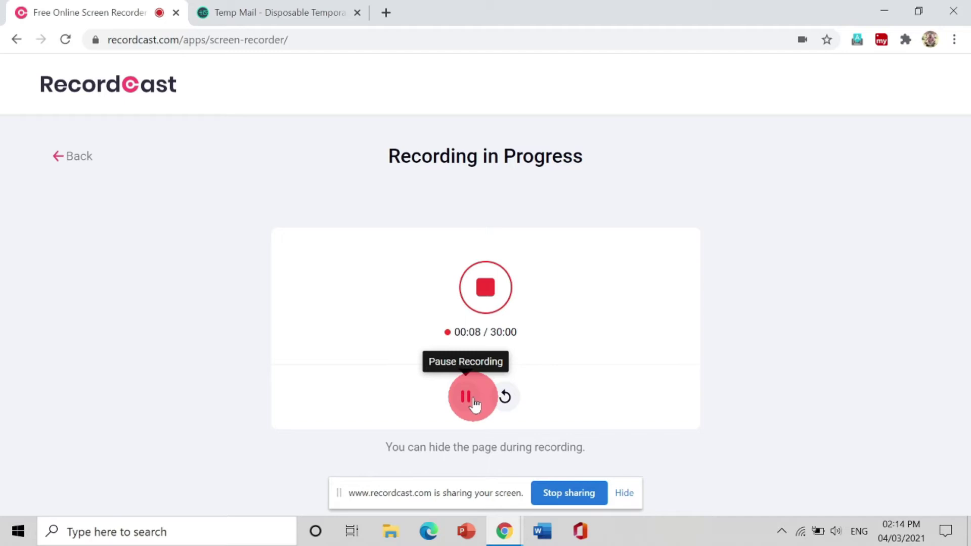
{"action": "left_click", "coordinate": [473, 400]}
{"action": "left_click", "coordinate": [473, 400]}
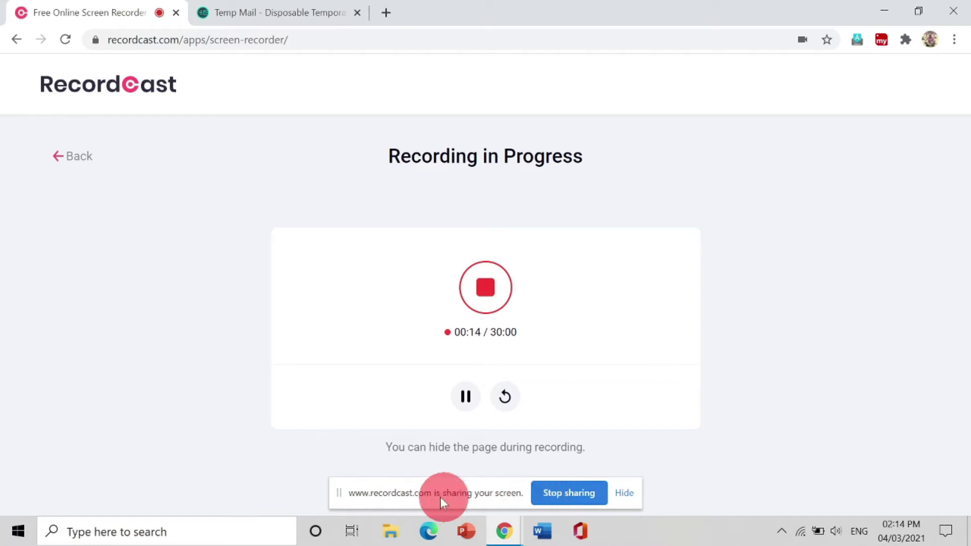
- Hide the screen-sharing notice and minimize the browser so the desktop gets recorded
{"action": "left_click", "coordinate": [626, 494]}
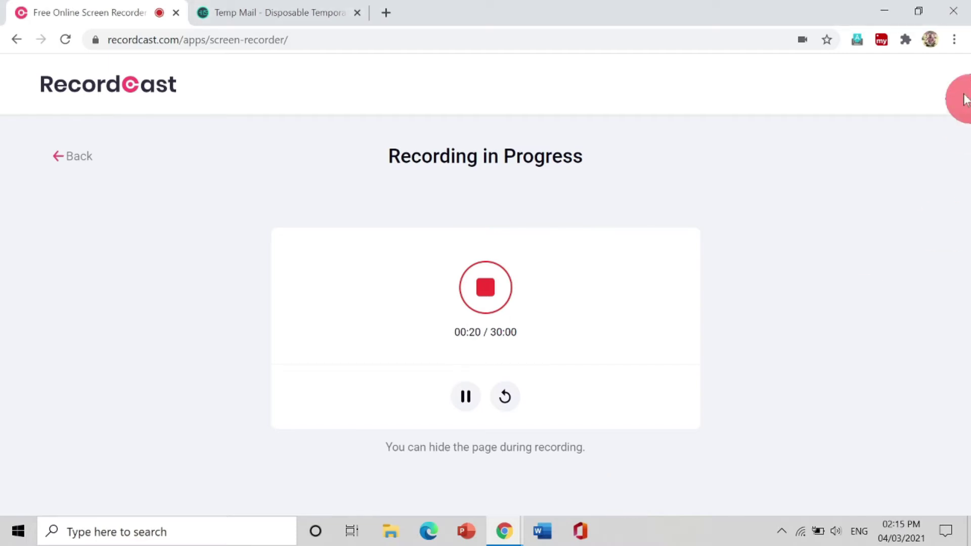
{"action": "left_click", "coordinate": [883, 11]}
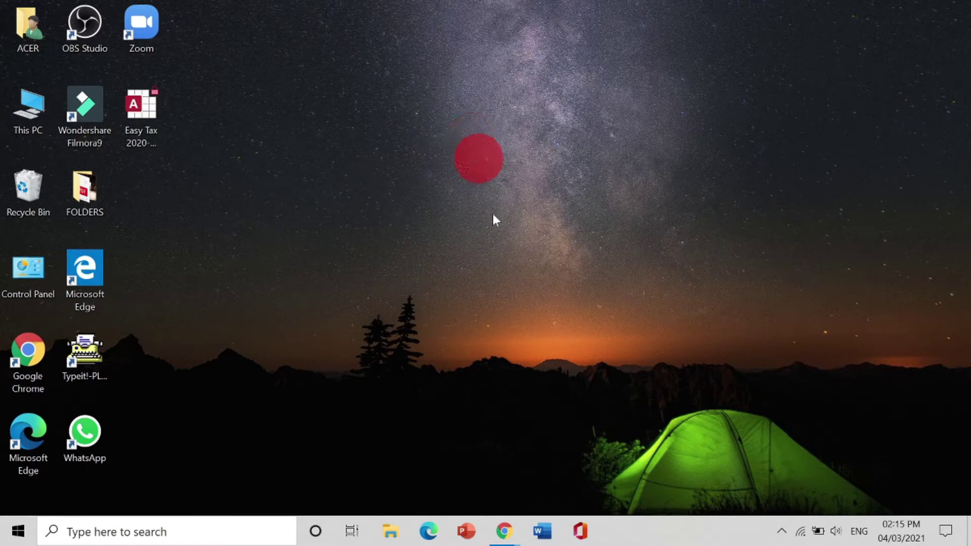
- Stop the screen sharing to end the recording and return to the recorder page in Chrome
{"action": "mouse_move", "coordinate": [508, 530]}
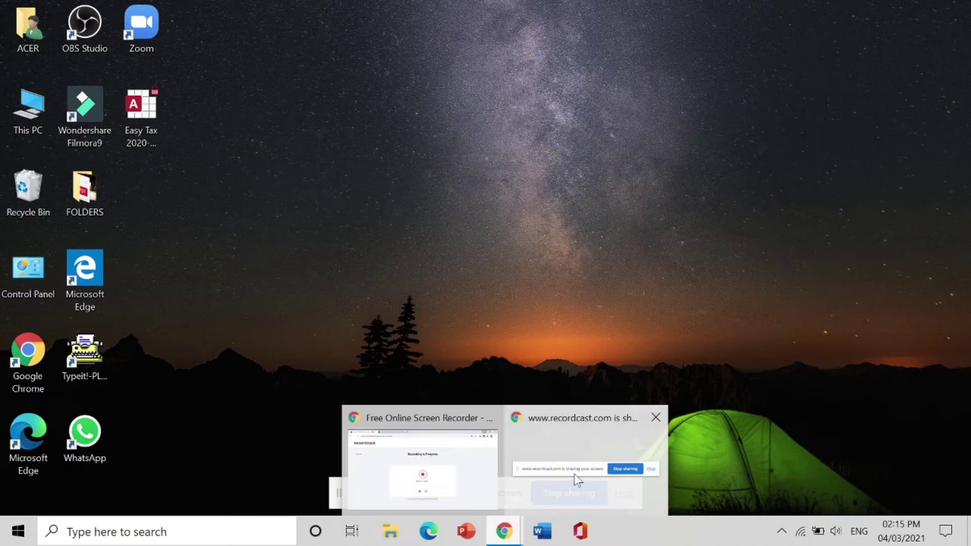
{"action": "left_click", "coordinate": [574, 475]}
{"action": "left_click", "coordinate": [567, 494]}
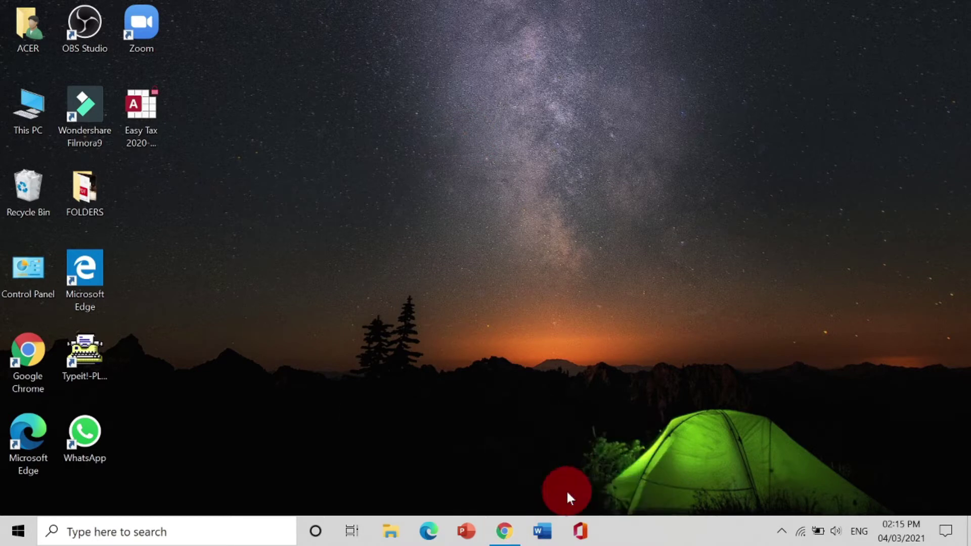
{"action": "left_click", "coordinate": [506, 531]}
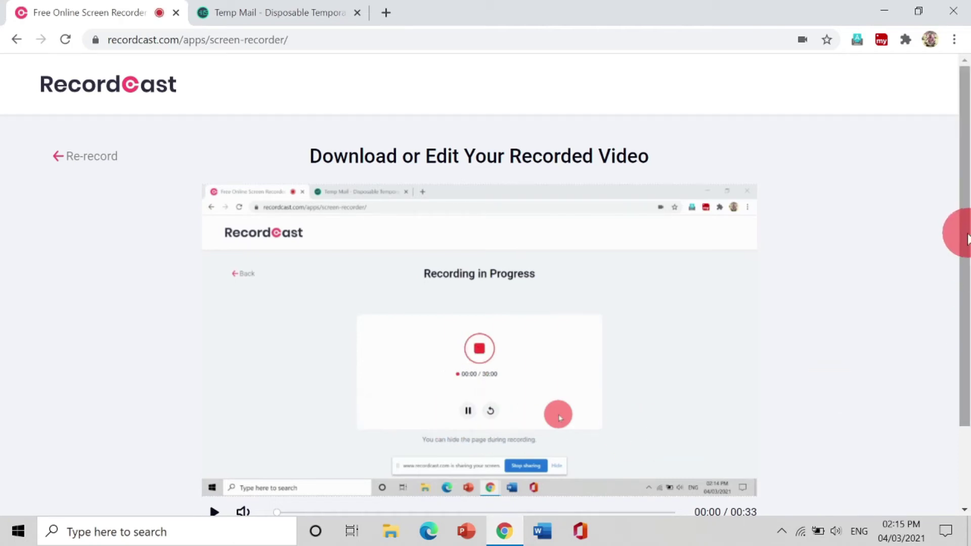
- Download the recorded video and open it in the video editor, dismissing the browser's download notice
{"action": "left_click_drag", "start_coordinate": [966, 236], "coordinate": [955, 326]}
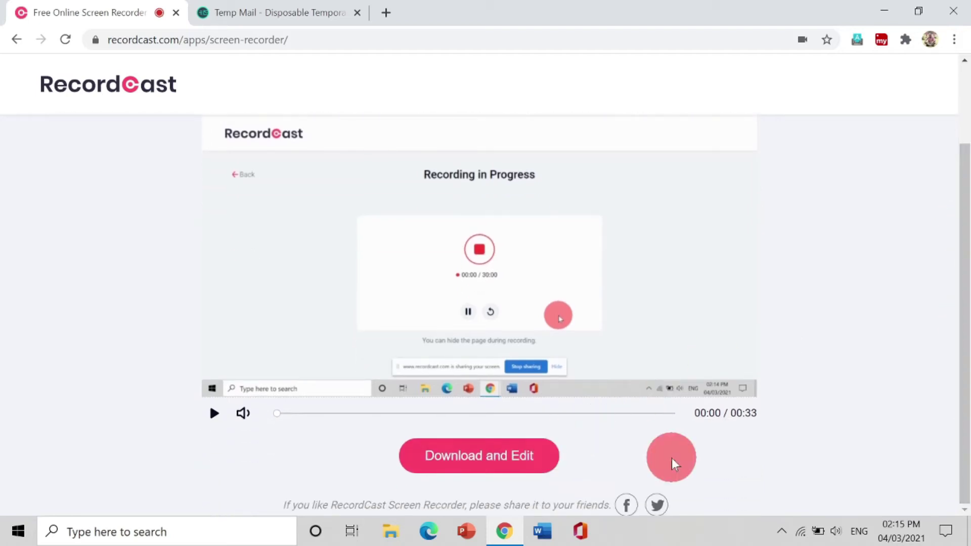
{"action": "left_click", "coordinate": [533, 472]}
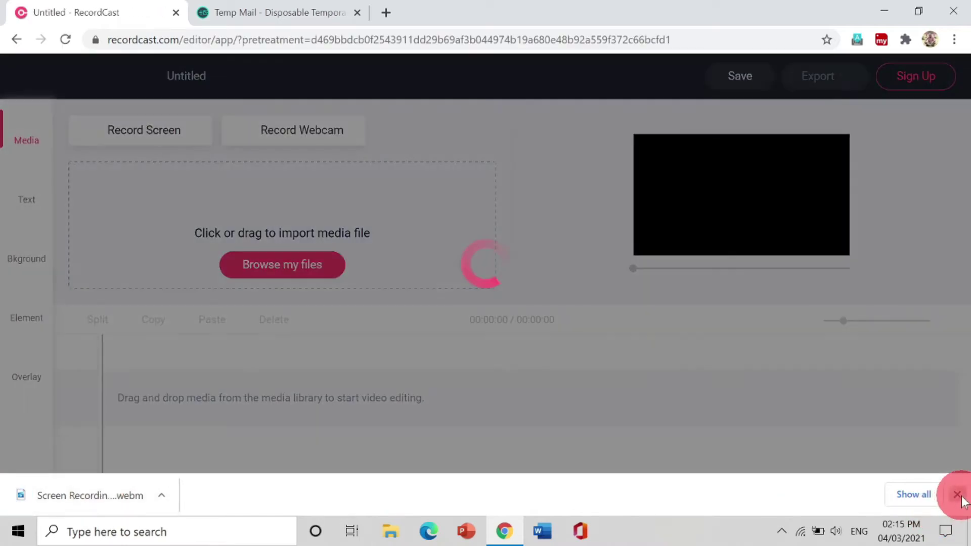
{"action": "left_click", "coordinate": [958, 494]}
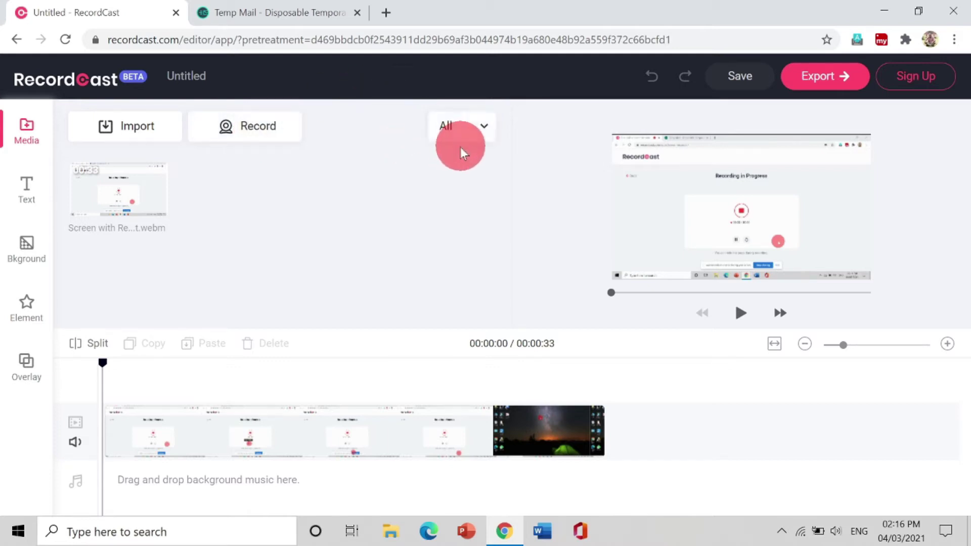
- Split the timeline clip at 00:00:25 and delete its first part
{"action": "left_click", "coordinate": [374, 432]}
{"action": "left_click", "coordinate": [373, 432]}
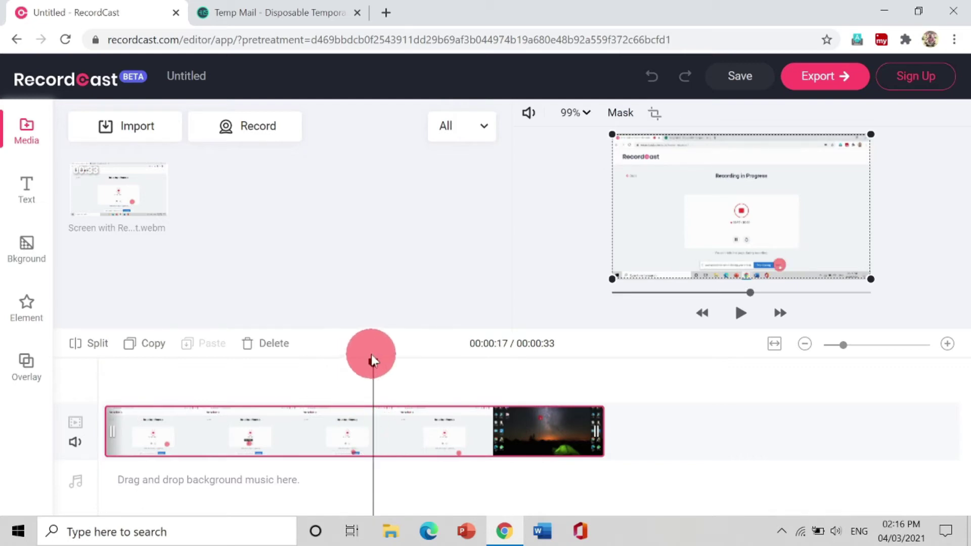
{"action": "left_click_drag", "start_coordinate": [373, 362], "coordinate": [484, 381]}
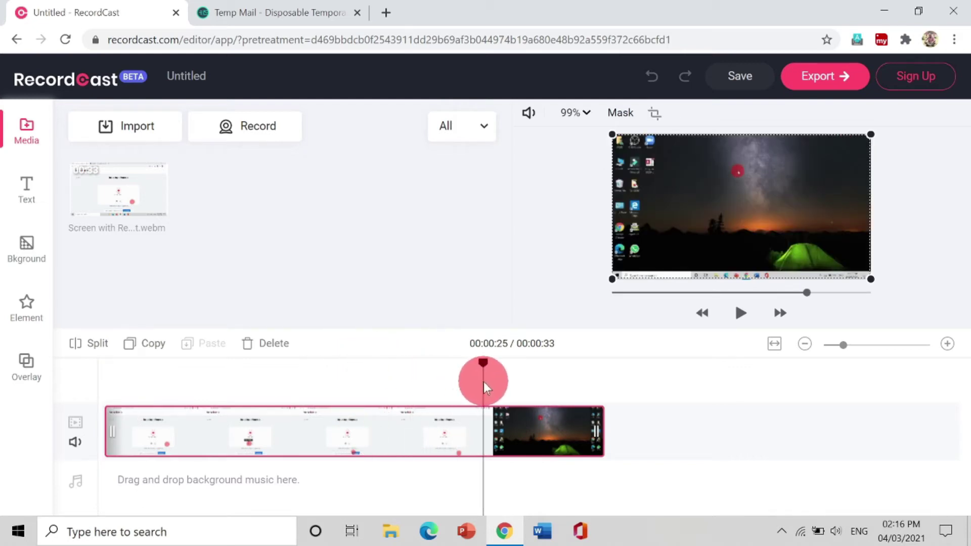
{"action": "left_click", "coordinate": [96, 346]}
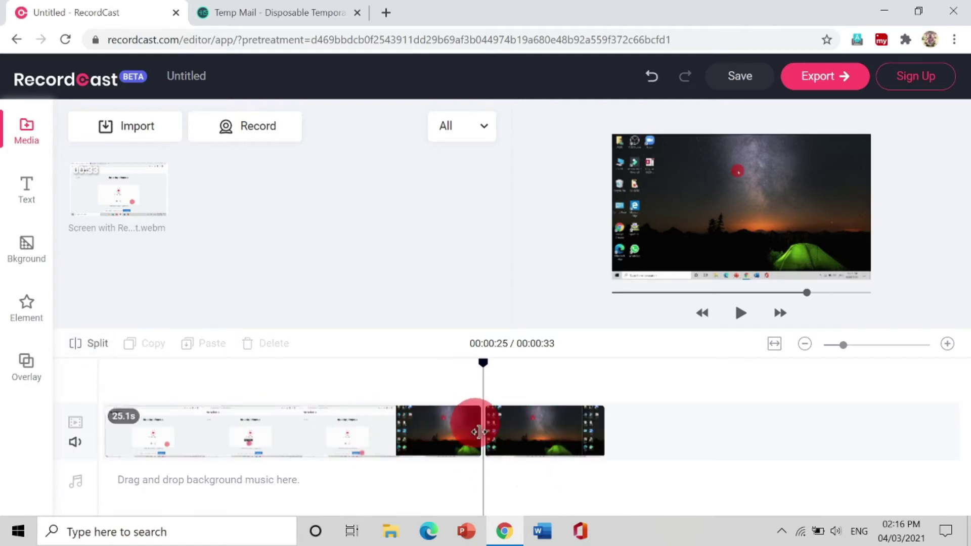
{"action": "left_click", "coordinate": [453, 417]}
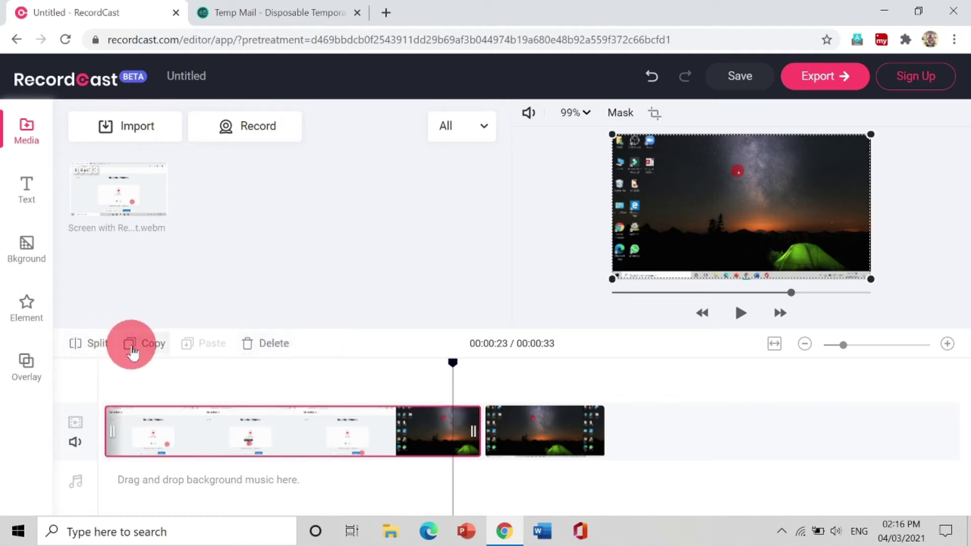
{"action": "left_click", "coordinate": [246, 344]}
- Select the remaining clip and shrink its frame slightly from the upper-left corner in the preview
{"action": "left_click", "coordinate": [186, 414]}
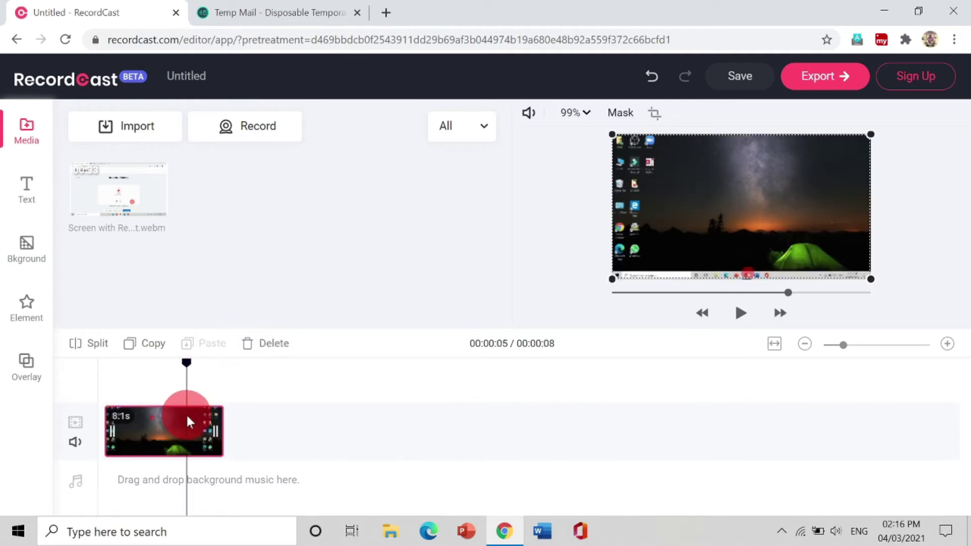
{"action": "mouse_move", "coordinate": [612, 134]}
{"action": "left_mouse_down"}
{"action": "mouse_move", "coordinate": [733, 199]}
{"action": "mouse_move", "coordinate": [614, 135]}
{"action": "left_mouse_up"}
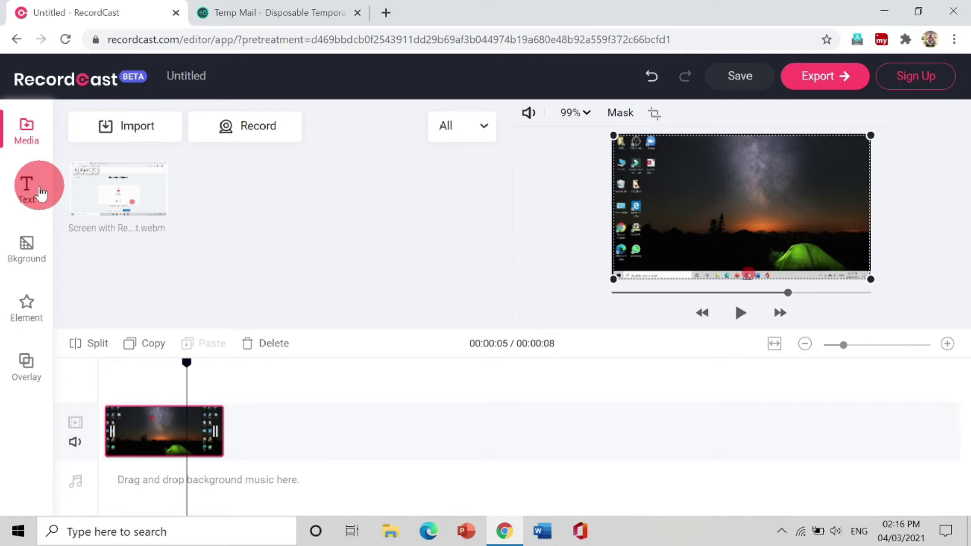
- Add the HIGH LIGHT text template to the timeline above the clip, starting at about 2 seconds
{"action": "left_click", "coordinate": [40, 193]}
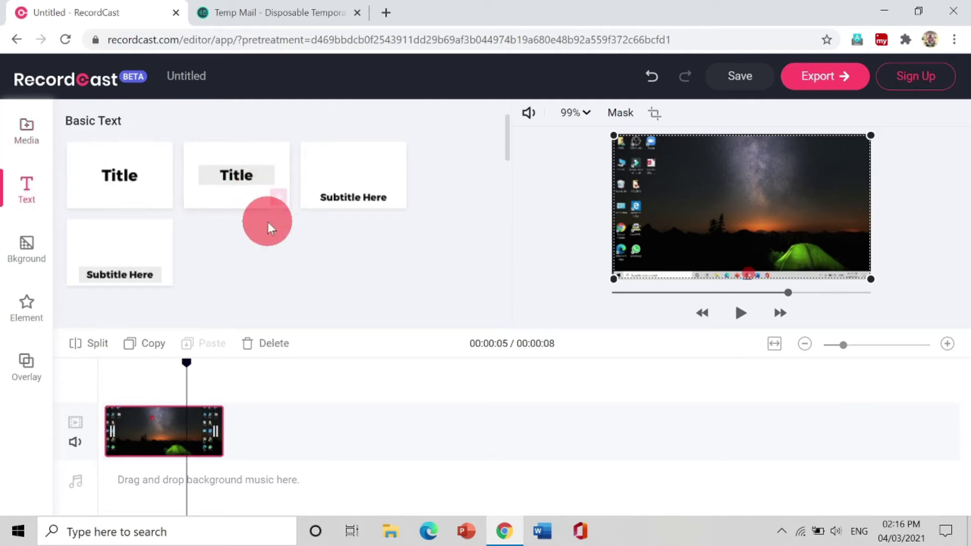
{"action": "scroll", "coordinate": [269, 222], "scroll_direction": "down", "scroll_amount": 10}
{"action": "scroll", "coordinate": [268, 226], "scroll_direction": "down", "scroll_amount": 1}
{"action": "scroll", "coordinate": [268, 226], "scroll_direction": "up", "scroll_amount": 5}
{"action": "scroll", "coordinate": [268, 226], "scroll_direction": "down", "scroll_amount": 2}
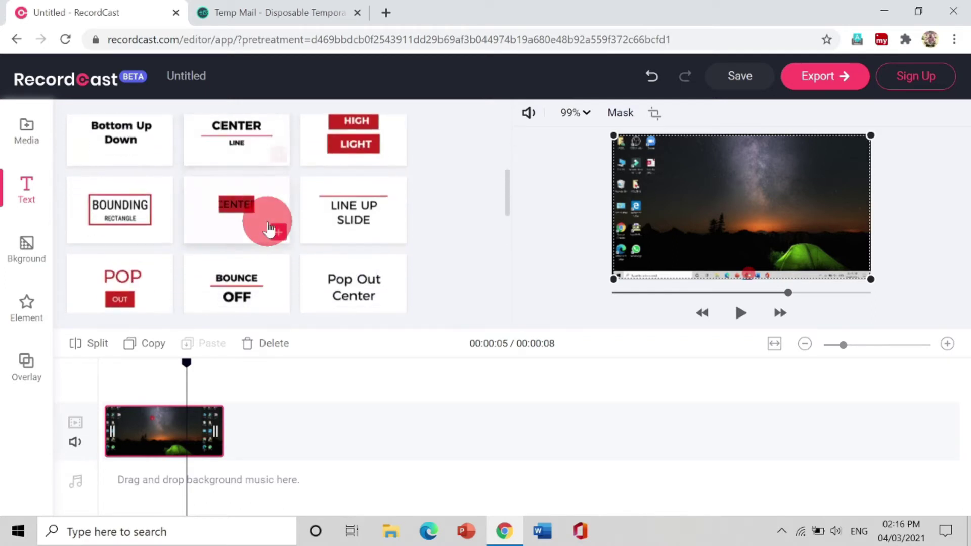
{"action": "left_click_drag", "start_coordinate": [324, 148], "coordinate": [134, 393]}
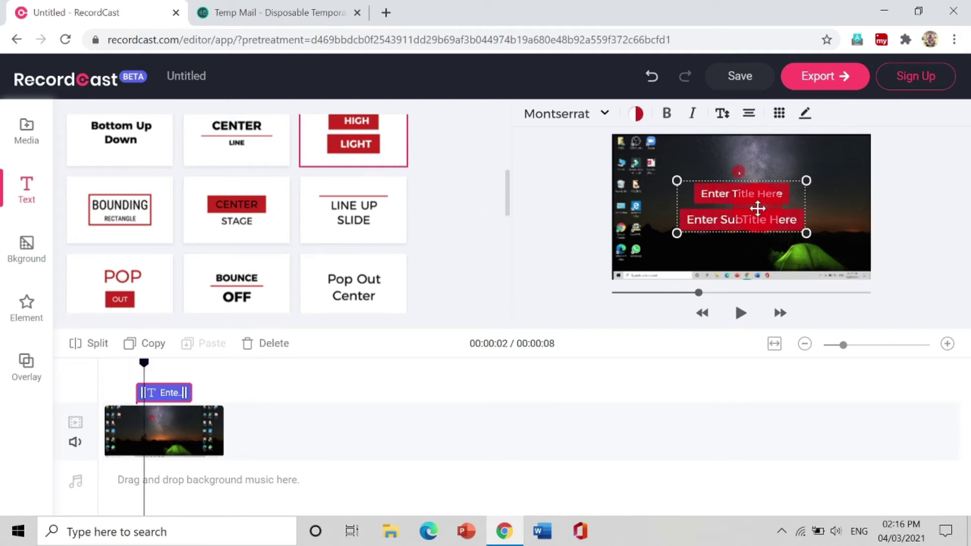
- Set the text overlay's title to "SUBSCRIBE TO" and its subtitle to "Bee HAPPY"
{"action": "double_click", "coordinate": [757, 208]}
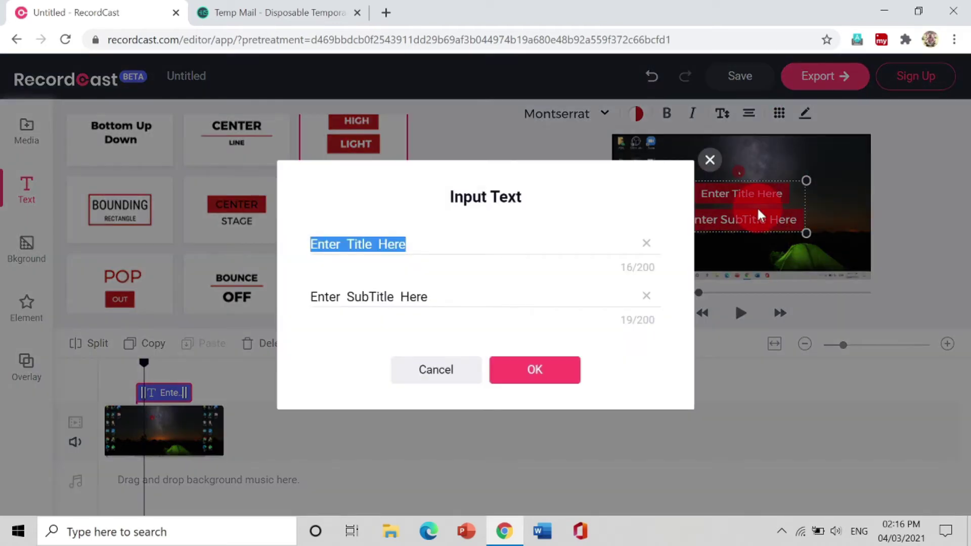
{"action": "left_click", "coordinate": [541, 238]}
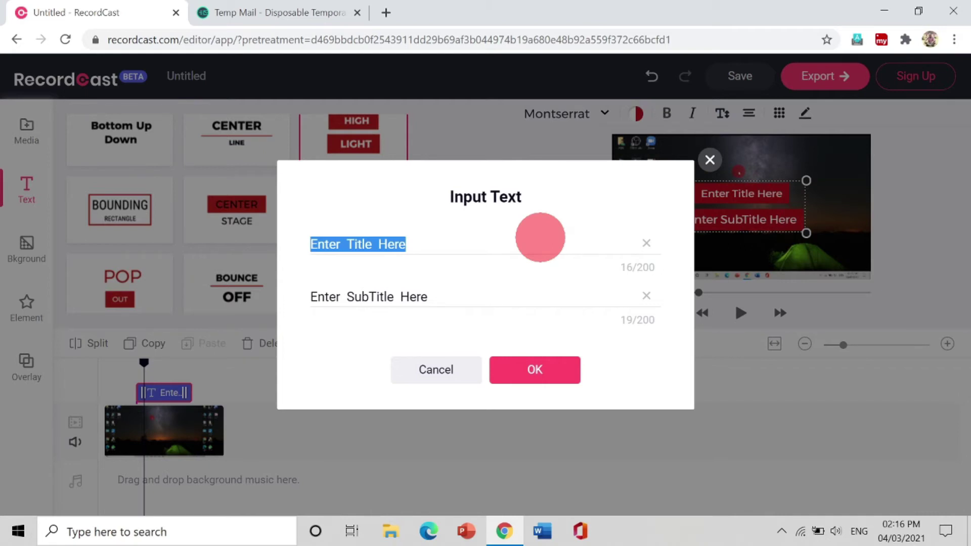
{"action": "type", "text": "SUBSCRIBE TO"}
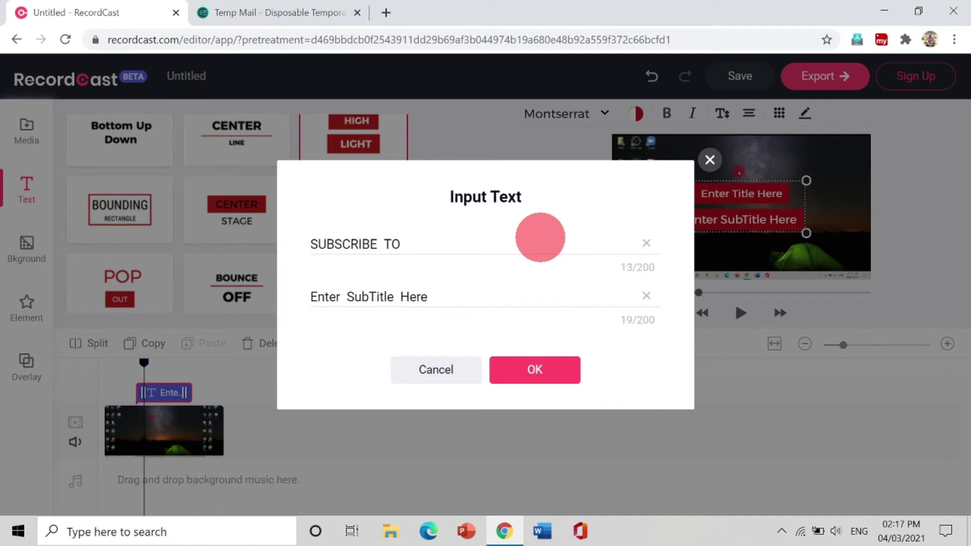
{"action": "left_click", "coordinate": [498, 299]}
{"action": "type", "text": "Bee HAPPY"}
{"action": "left_click", "coordinate": [551, 371]}
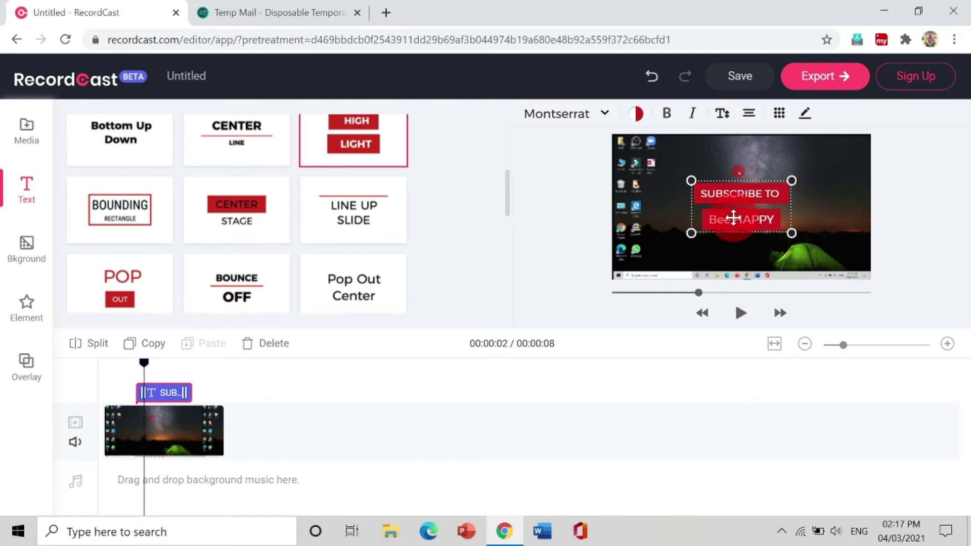
- Change the text overlay's color scheme to black text on red boxes and make the text bold
{"action": "left_click", "coordinate": [638, 116]}
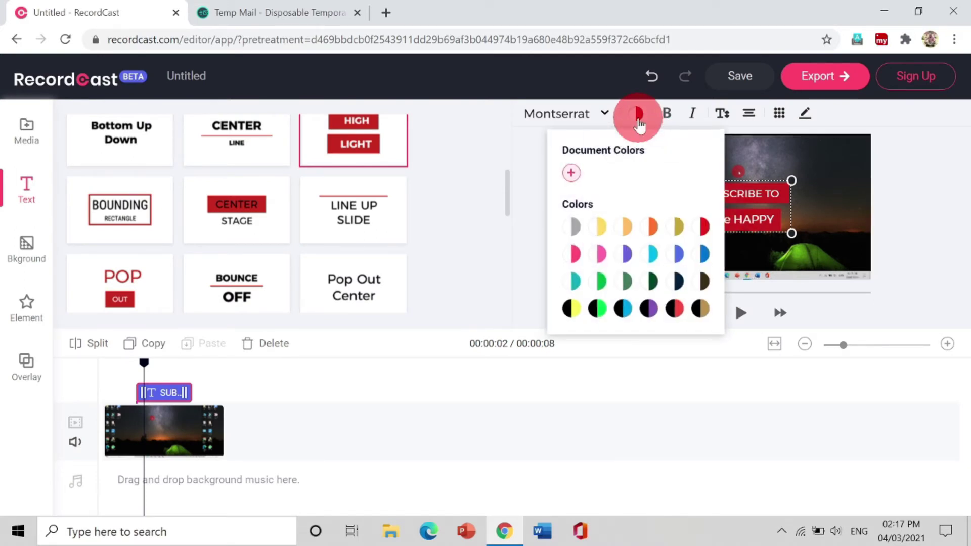
{"action": "left_click", "coordinate": [676, 310]}
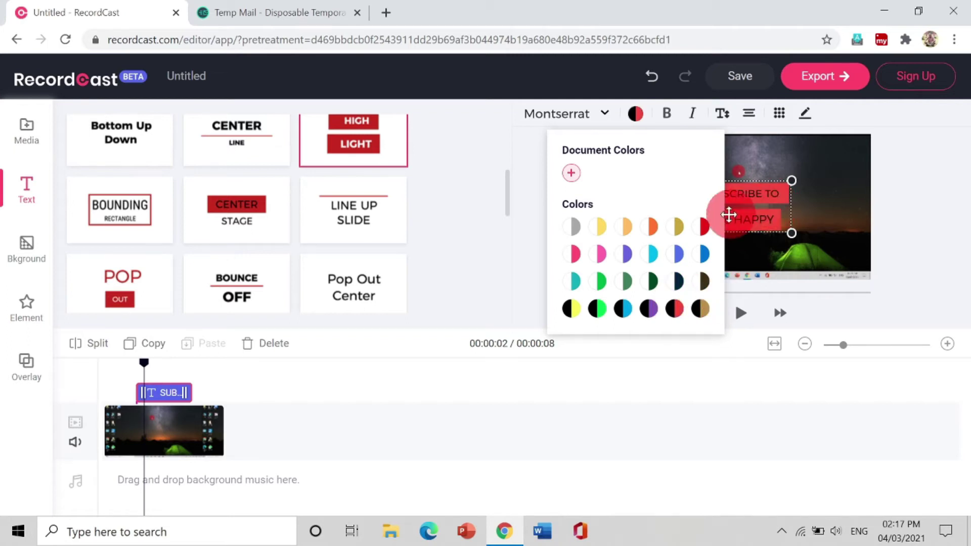
{"action": "left_click", "coordinate": [598, 309]}
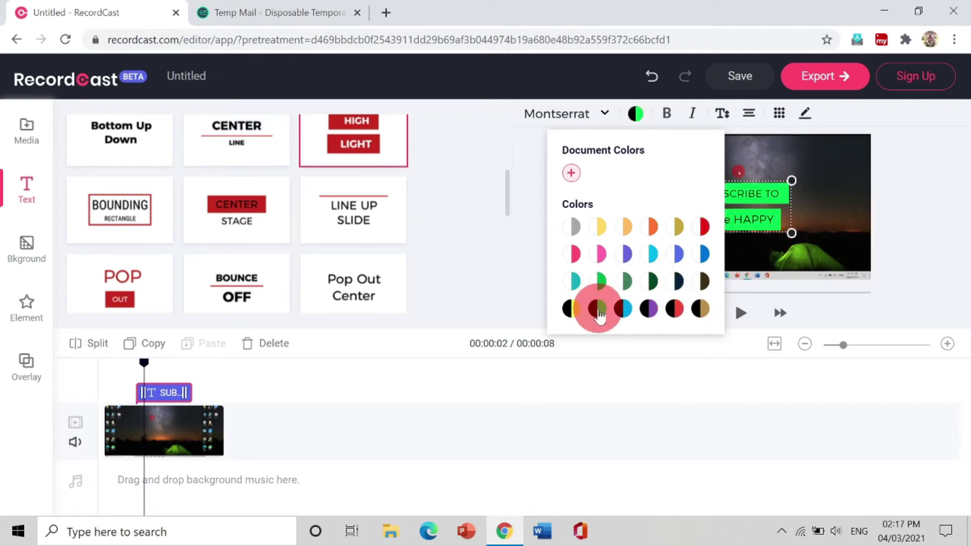
{"action": "left_click", "coordinate": [675, 309]}
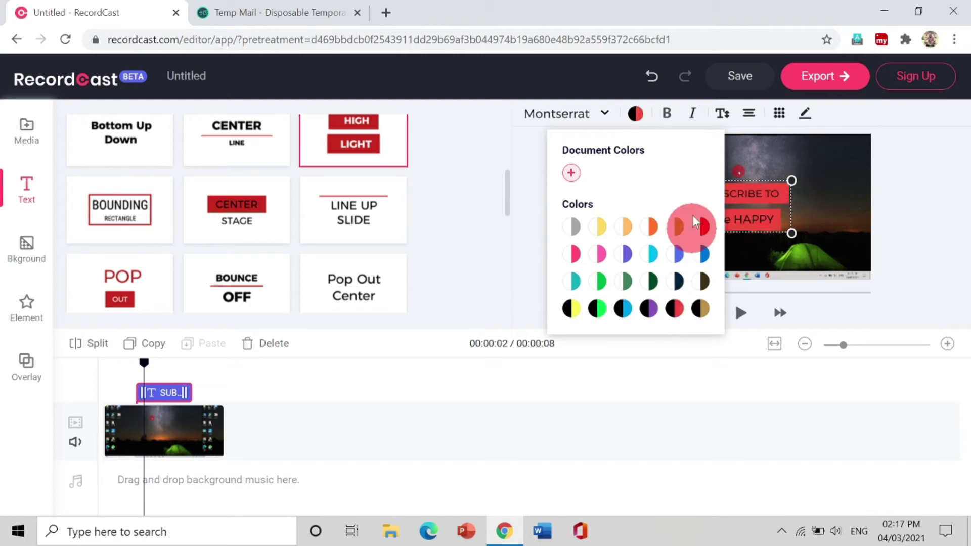
{"action": "left_click", "coordinate": [668, 116]}
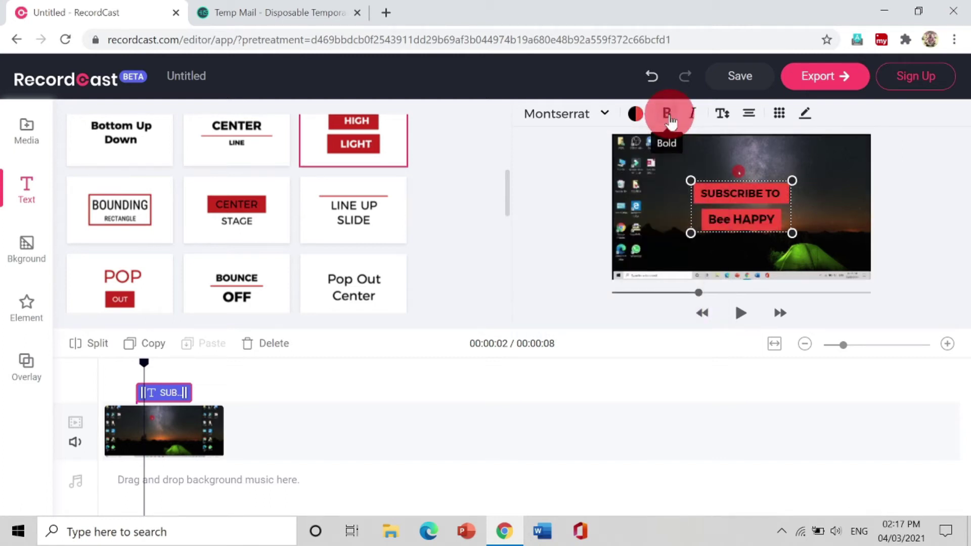
{"action": "left_click", "coordinate": [605, 116]}
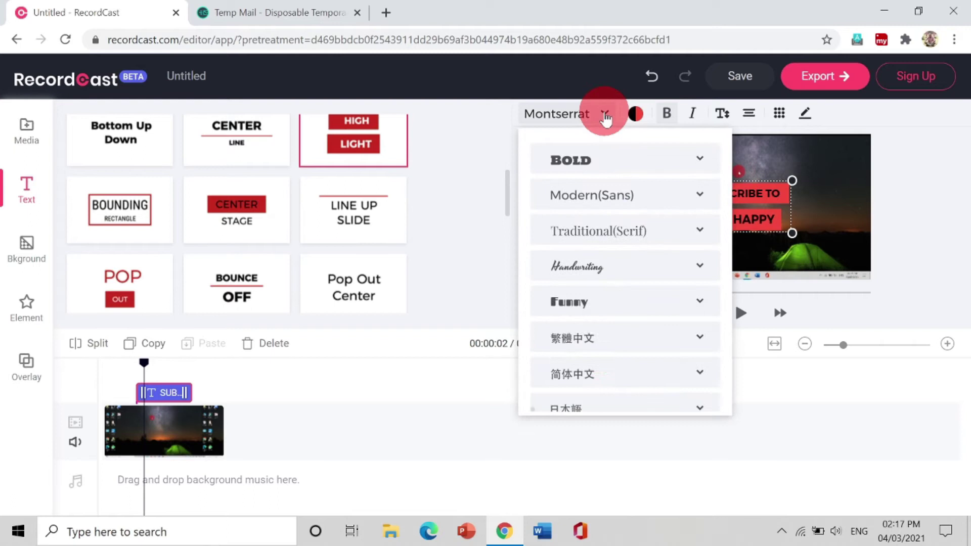
{"action": "scroll", "coordinate": [593, 375], "scroll_direction": "down", "scroll_amount": 1}
{"action": "left_click", "coordinate": [465, 275]}
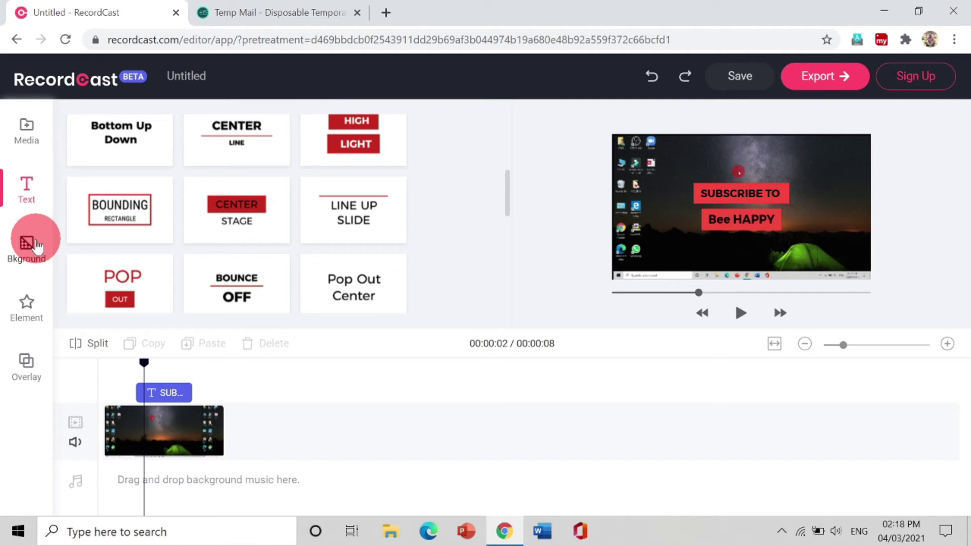
- Add the dark green solid background to the main video track directly after the recorded clip
{"action": "left_click", "coordinate": [36, 245]}
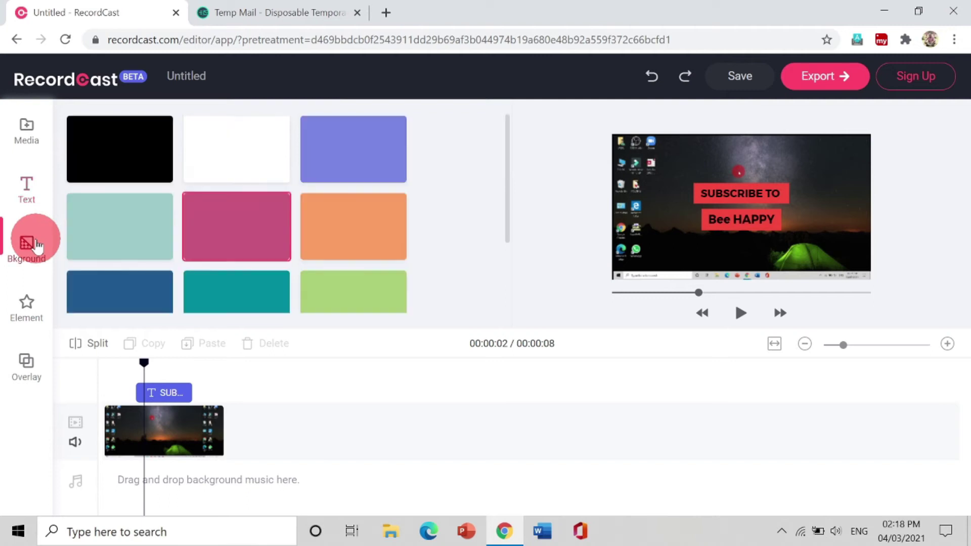
{"action": "mouse_move", "coordinate": [250, 227]}
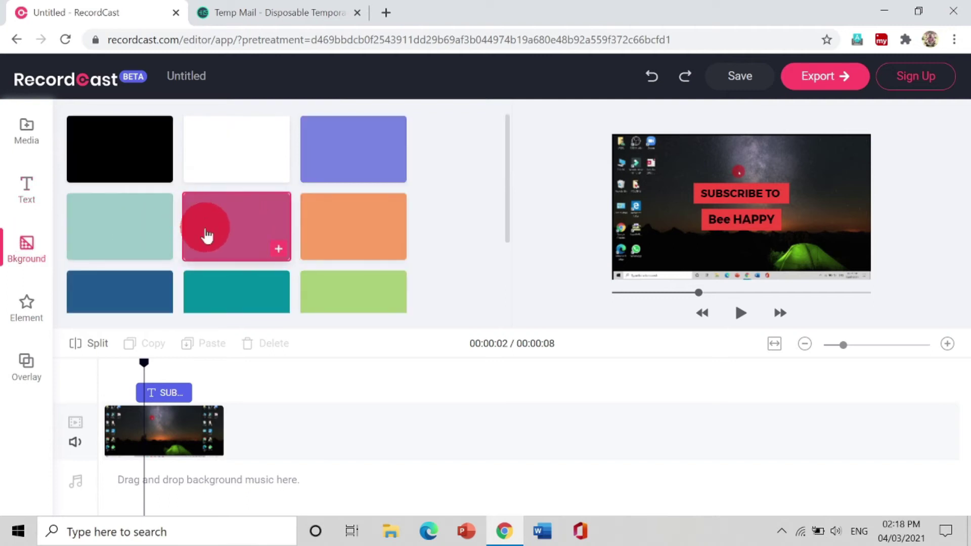
{"action": "scroll", "coordinate": [228, 241], "scroll_direction": "down", "scroll_amount": 2}
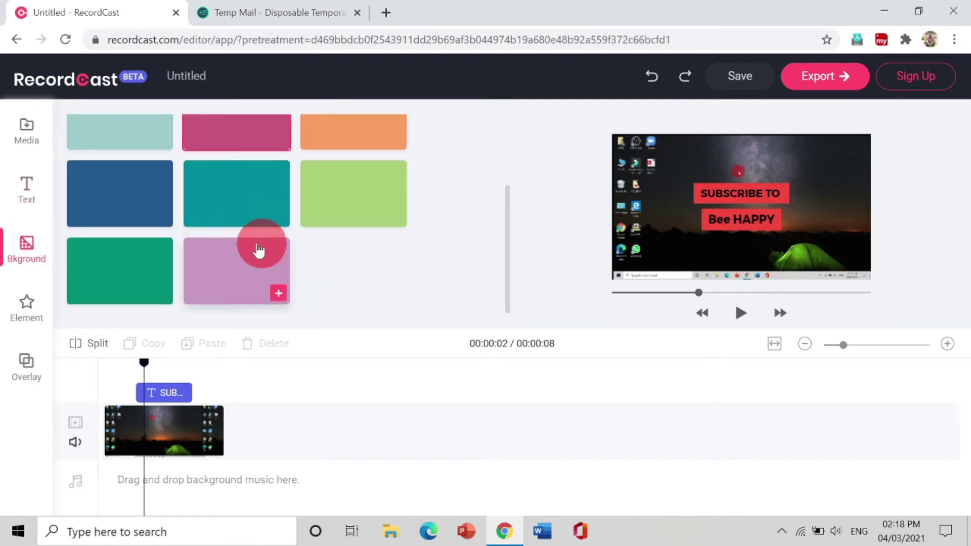
{"action": "left_click_drag", "start_coordinate": [130, 271], "coordinate": [253, 421]}
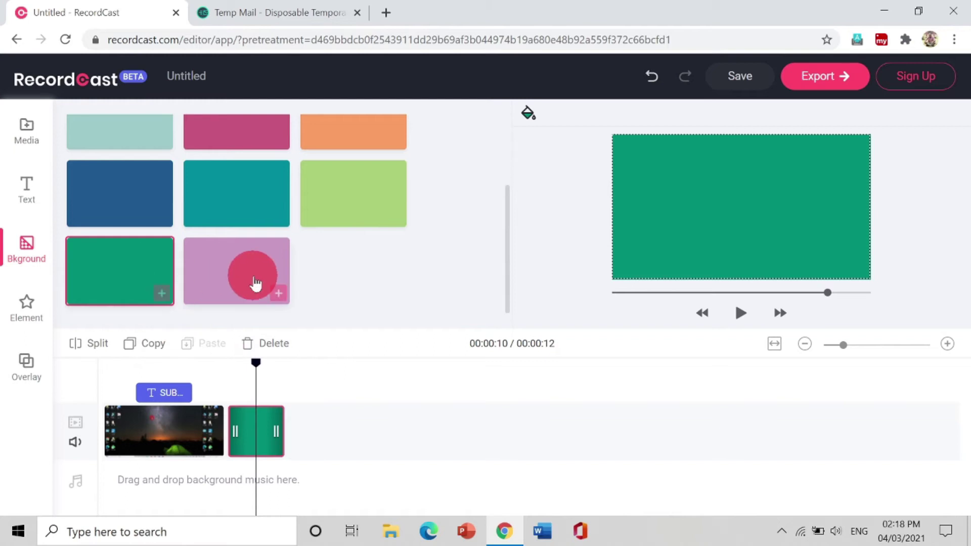
- Search the element library for "subscribe"
{"action": "left_click", "coordinate": [24, 307]}
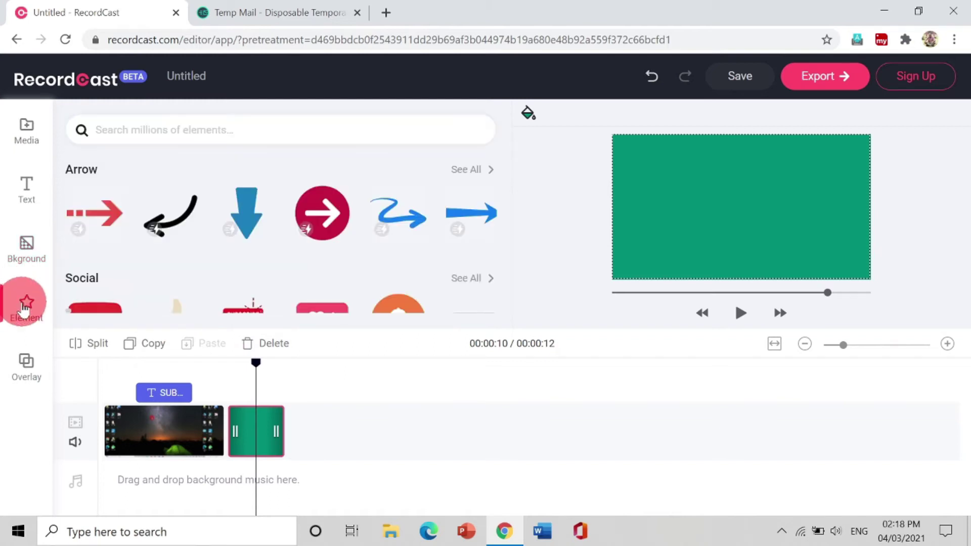
{"action": "scroll", "coordinate": [111, 269], "scroll_direction": "down", "scroll_amount": 5}
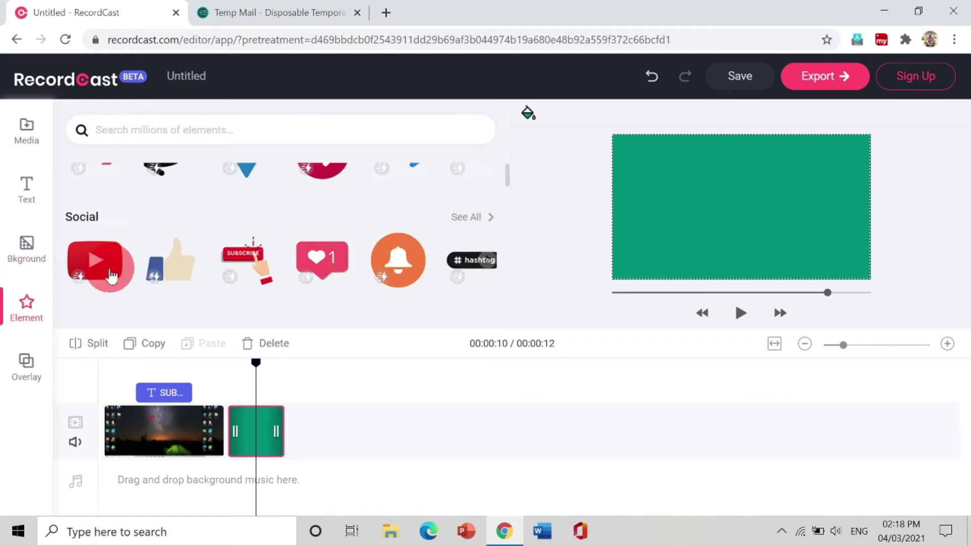
{"action": "scroll", "coordinate": [111, 269], "scroll_direction": "down", "scroll_amount": 10}
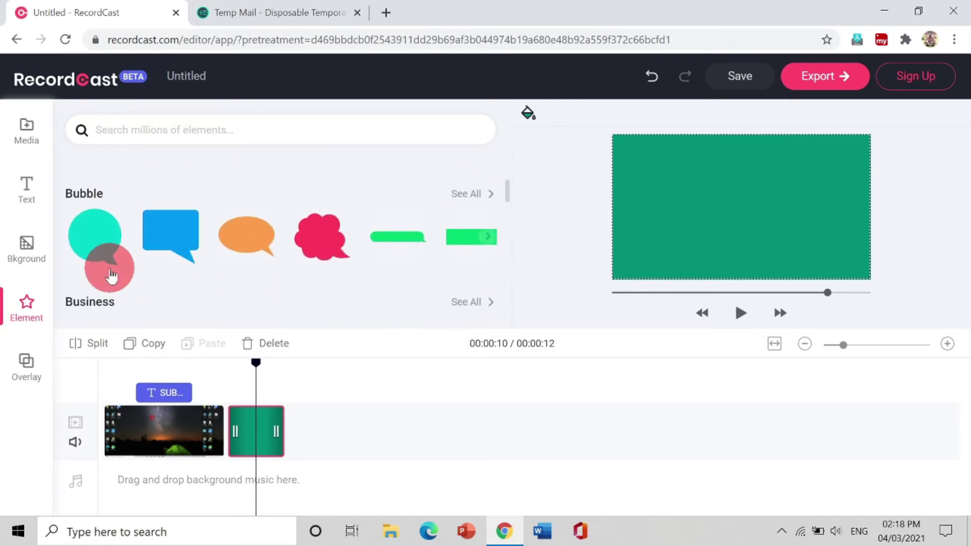
{"action": "scroll", "coordinate": [111, 269], "scroll_direction": "up", "scroll_amount": 3}
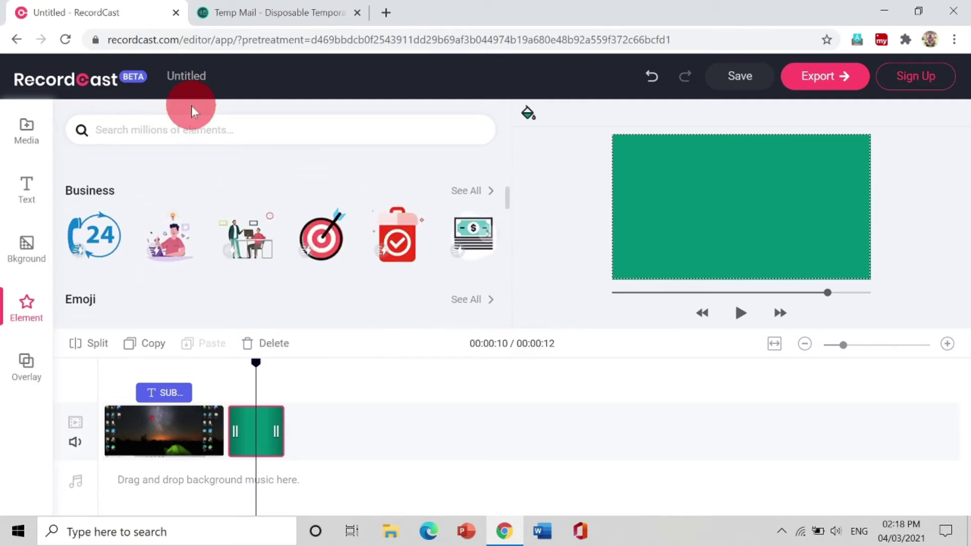
{"action": "left_click", "coordinate": [184, 122]}
{"action": "type", "text": "SUBSCRI"}
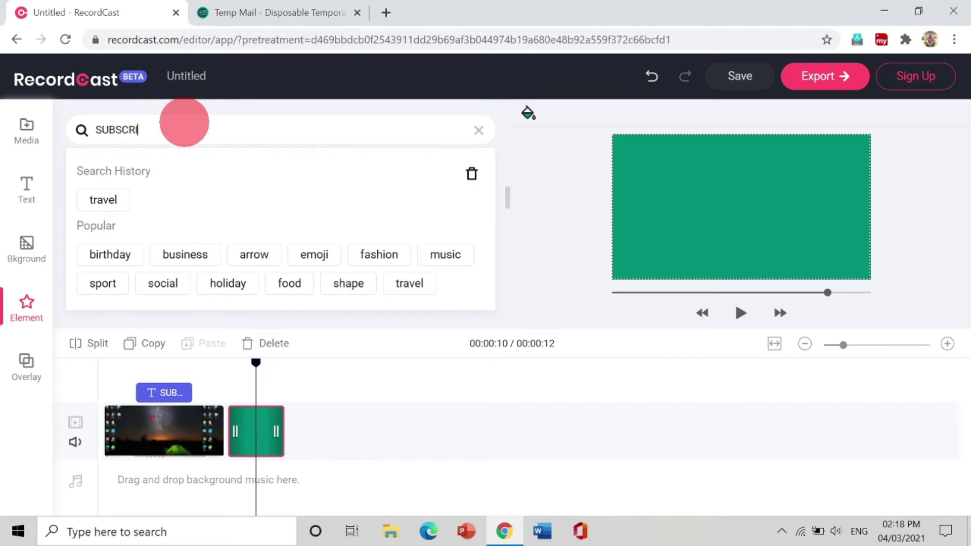
{"action": "type", "text": "BE"}
{"action": "key", "text": "Return"}
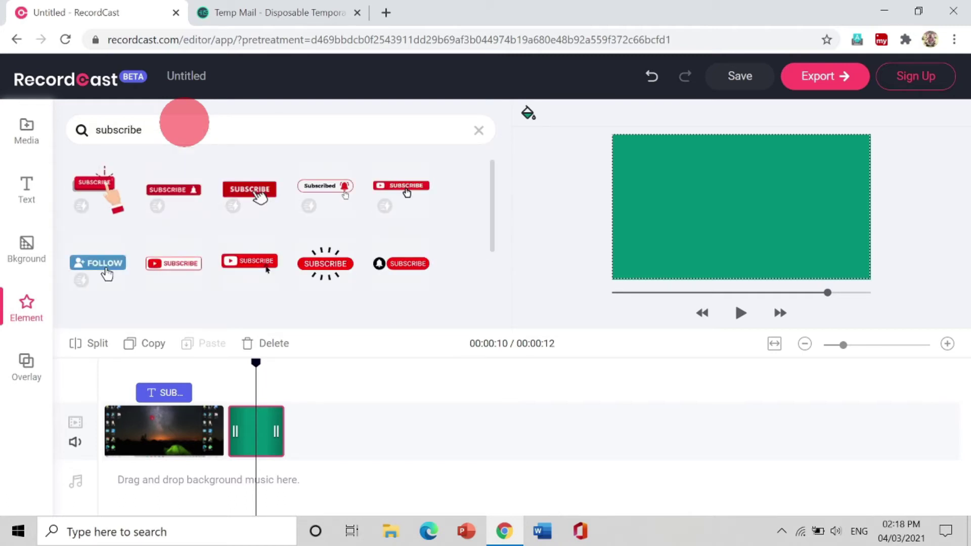
- Place the red SUBSCRIBE button with radiating black lines above the green clip and trim its end to match that clip
{"action": "mouse_move", "coordinate": [157, 266]}
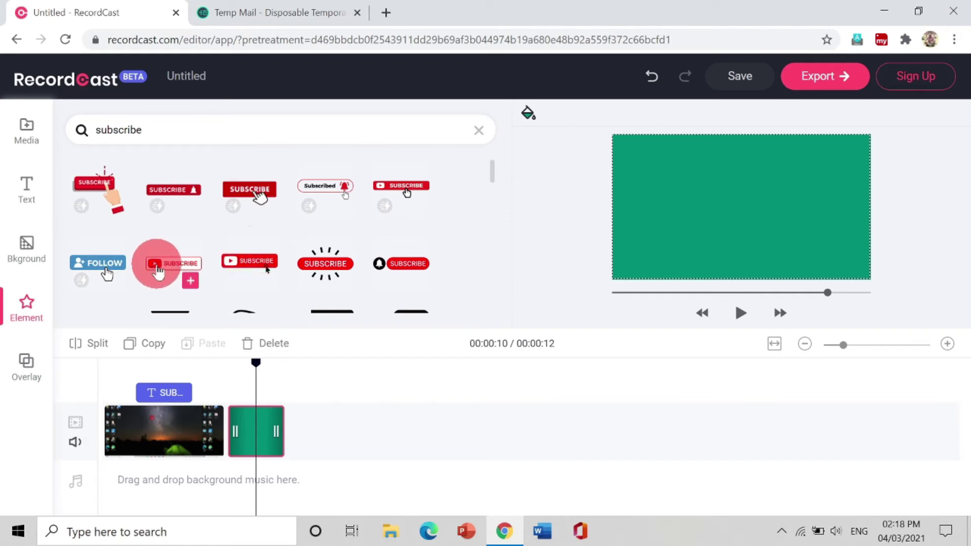
{"action": "scroll", "coordinate": [157, 268], "scroll_direction": "down", "scroll_amount": 3}
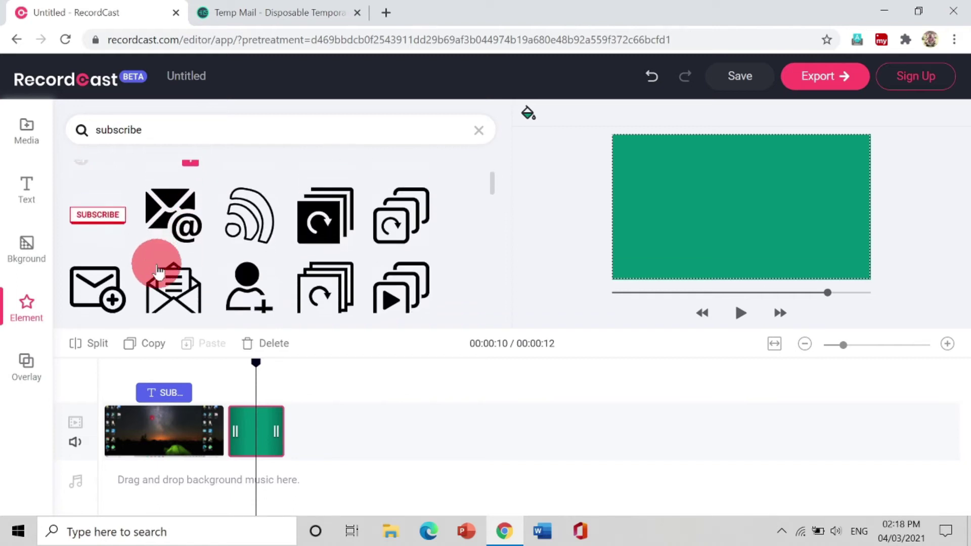
{"action": "scroll", "coordinate": [158, 266], "scroll_direction": "up", "scroll_amount": 2}
{"action": "mouse_move", "coordinate": [324, 242]}
{"action": "left_click_drag", "start_coordinate": [323, 242], "coordinate": [243, 395]}
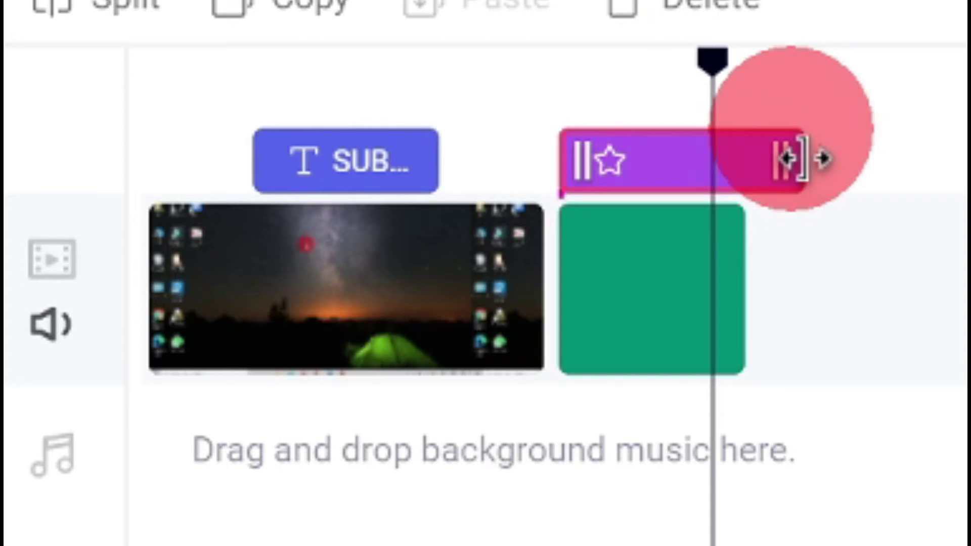
{"action": "left_click_drag", "start_coordinate": [805, 159], "coordinate": [733, 144]}
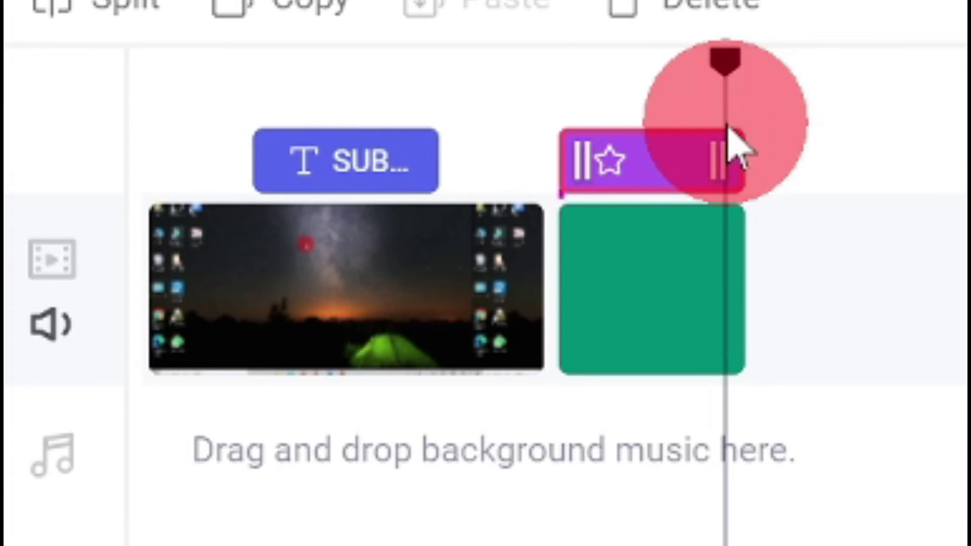
- Move the SUBSCRIBE element to the center of the green frame and enlarge it slightly from its upper-right corner
{"action": "left_click", "coordinate": [644, 161]}
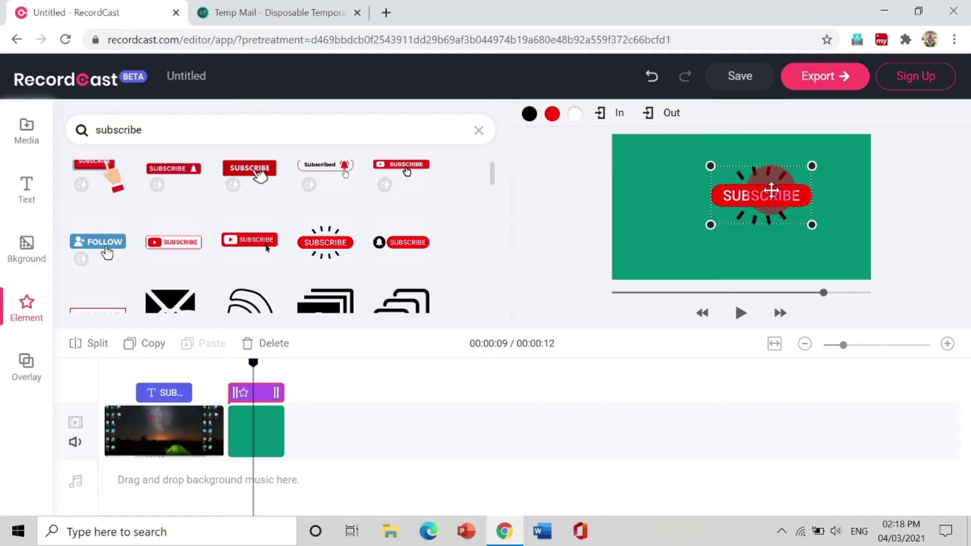
{"action": "left_click_drag", "start_coordinate": [771, 190], "coordinate": [740, 194]}
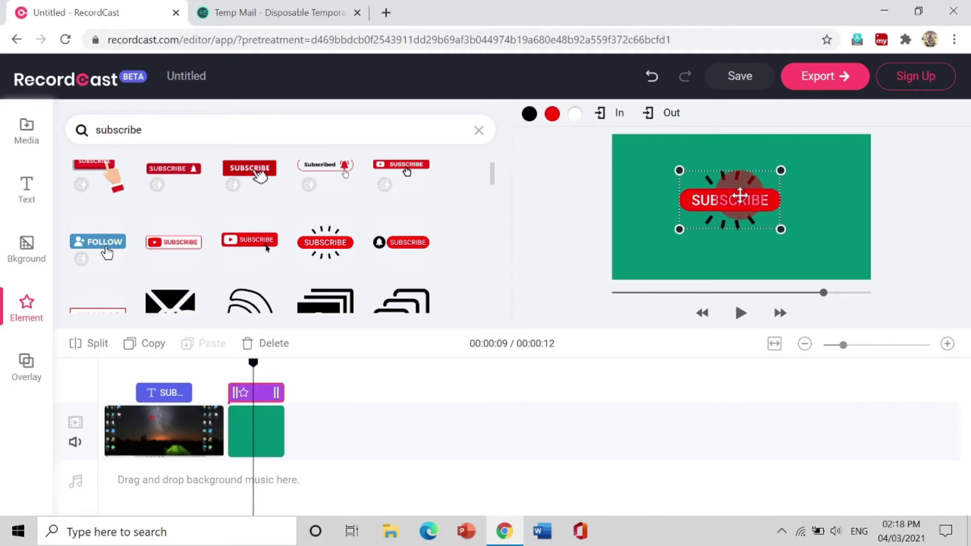
{"action": "left_click", "coordinate": [781, 171]}
{"action": "left_click_drag", "start_coordinate": [781, 171], "coordinate": [802, 160]}
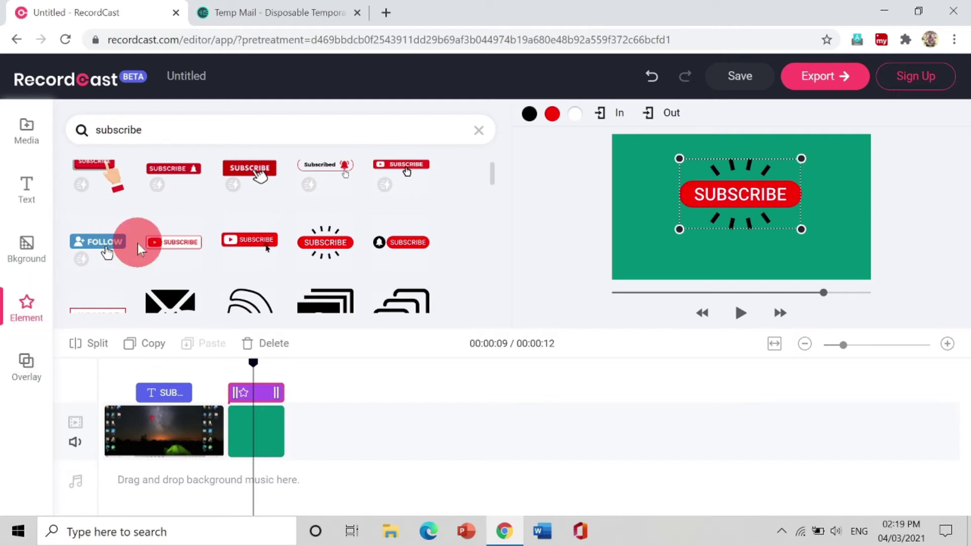
- Clear the element search, show the popular "travel" elements and look through them
{"action": "left_click", "coordinate": [160, 123]}
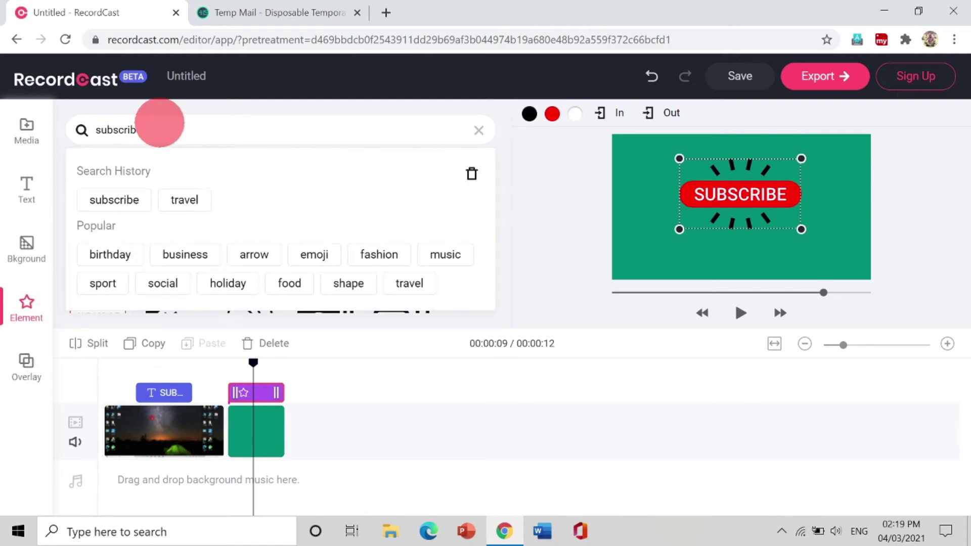
{"action": "key", "text": "BackSpace"}
{"action": "key", "text": "BackSpace"}
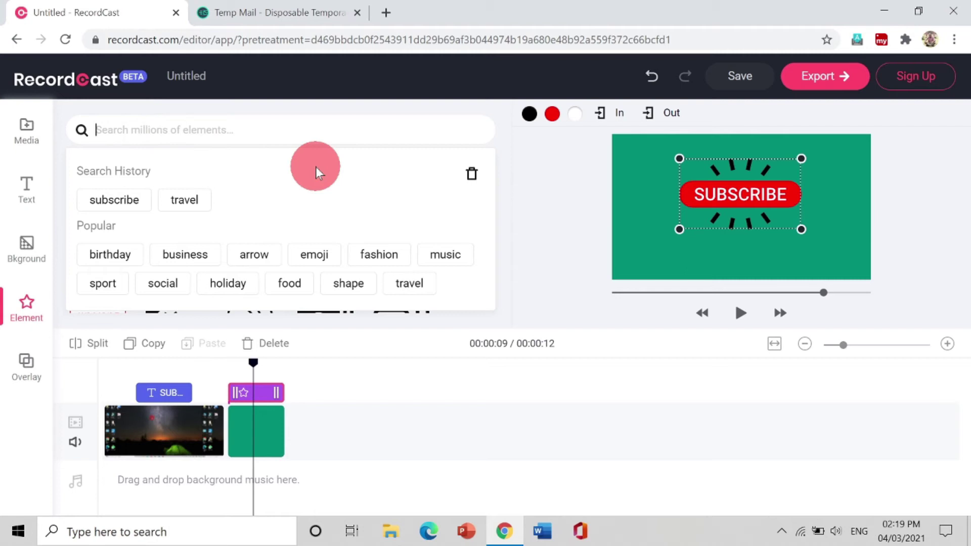
{"action": "left_click", "coordinate": [414, 282]}
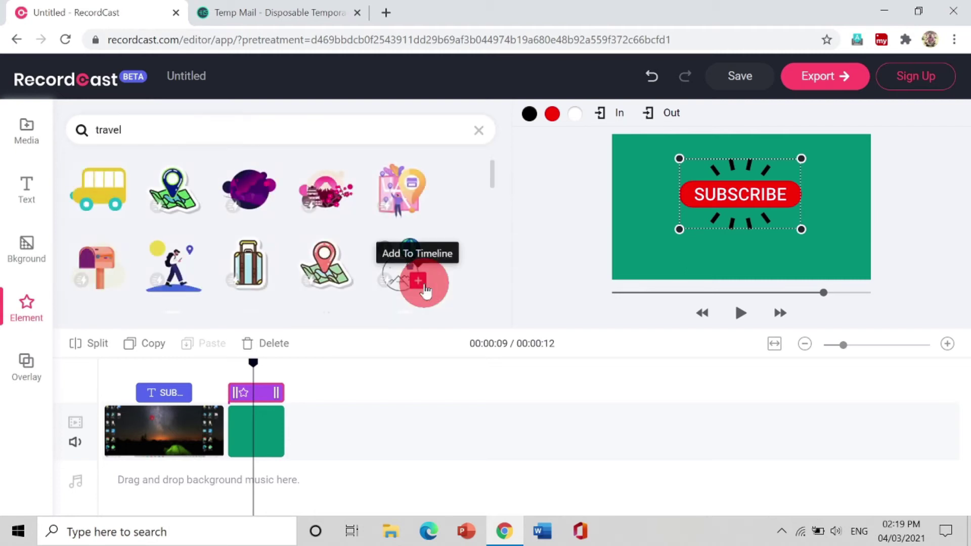
{"action": "left_click_drag", "start_coordinate": [336, 263], "coordinate": [320, 243]}
{"action": "scroll", "coordinate": [393, 238], "scroll_direction": "down", "scroll_amount": 6}
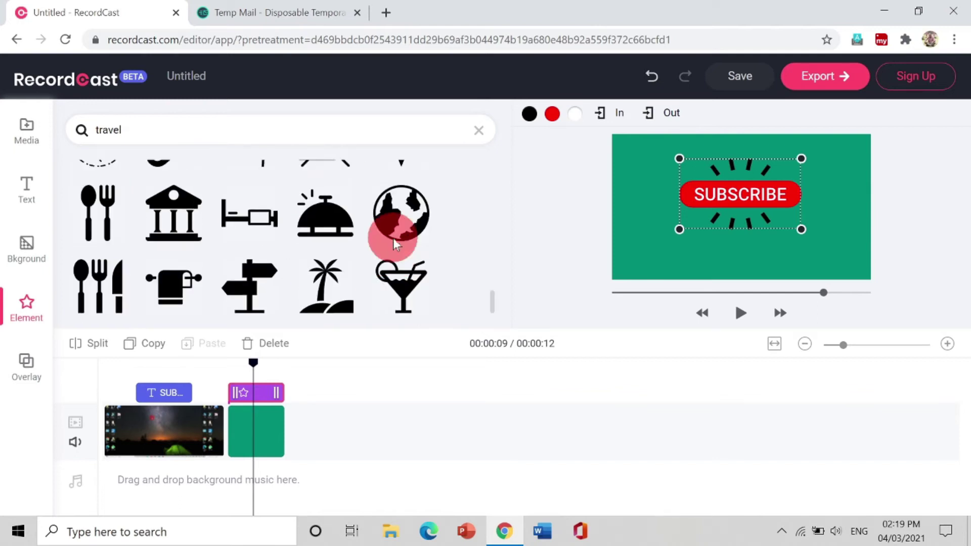
{"action": "scroll", "coordinate": [393, 239], "scroll_direction": "up", "scroll_amount": 6}
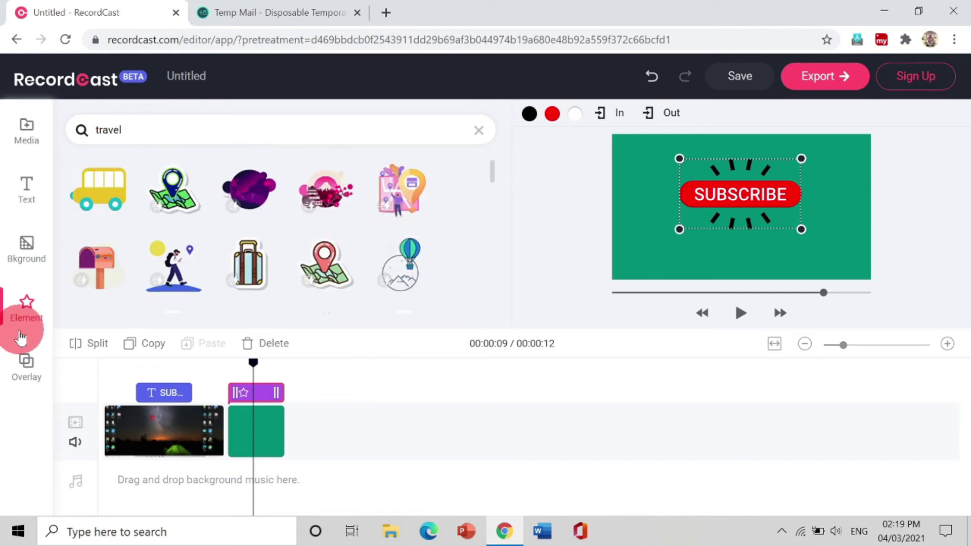
- Add the logo overlay with COMPANY NAME from the Logo/Intro/Outro templates to the timeline after the green clip
{"action": "left_click", "coordinate": [17, 370]}
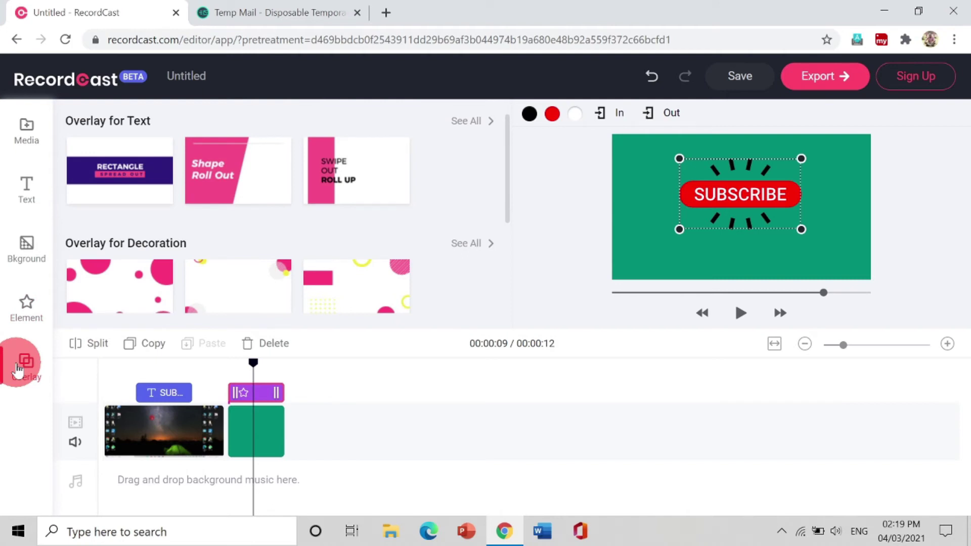
{"action": "scroll", "coordinate": [123, 227], "scroll_direction": "down", "scroll_amount": 3}
{"action": "mouse_move", "coordinate": [124, 240]}
{"action": "mouse_move", "coordinate": [217, 233]}
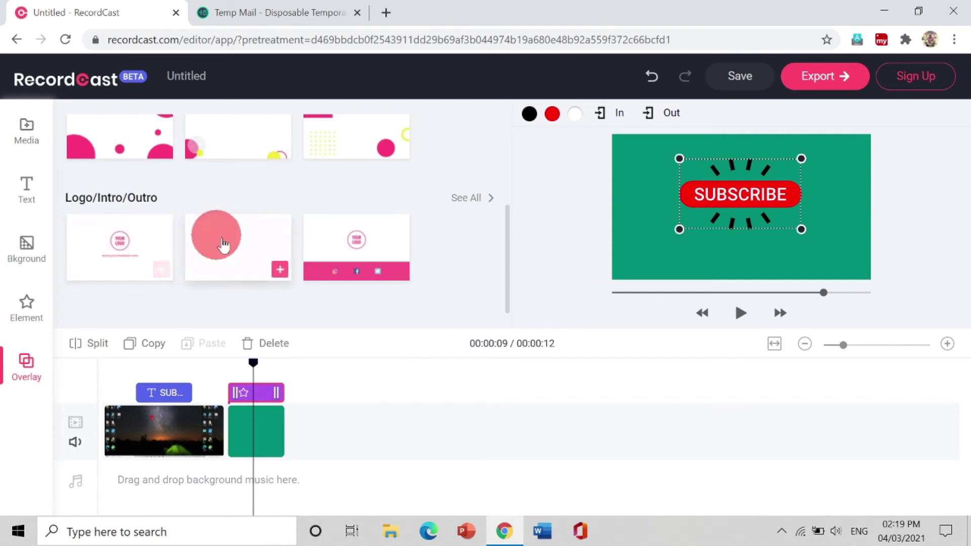
{"action": "left_click", "coordinate": [280, 269]}
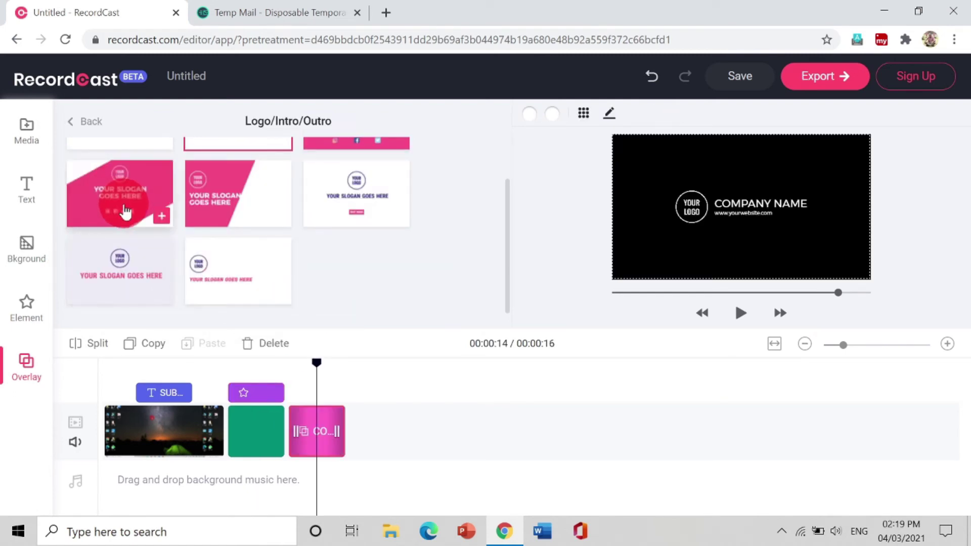
- Add the pink diagonal "YOUR SLOGAN GOES HERE" template with social icons to the end of the timeline and delete the COMPANY NAME clip
{"action": "left_click_drag", "start_coordinate": [125, 210], "coordinate": [327, 423]}
{"action": "left_click", "coordinate": [314, 424]}
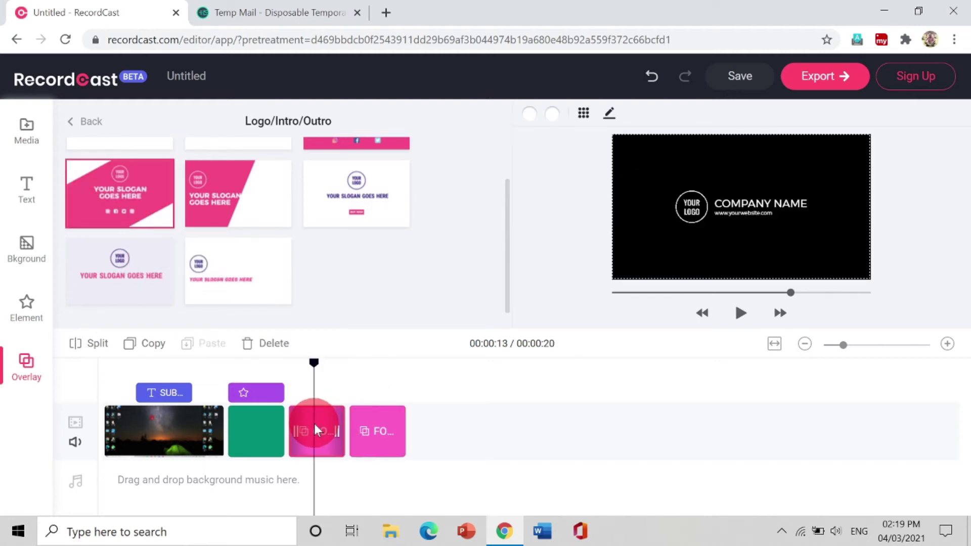
{"action": "left_click", "coordinate": [271, 346]}
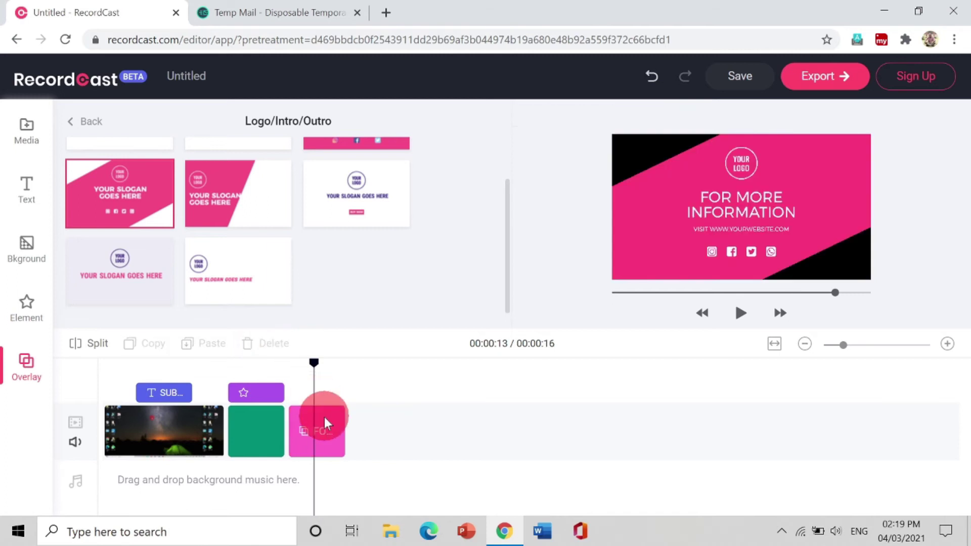
- Replace the YOUR LOGO placeholder in the pink outro clip with the BEE HAPPY logo image from the Downloads folder
{"action": "left_click", "coordinate": [324, 423]}
{"action": "left_click", "coordinate": [756, 200]}
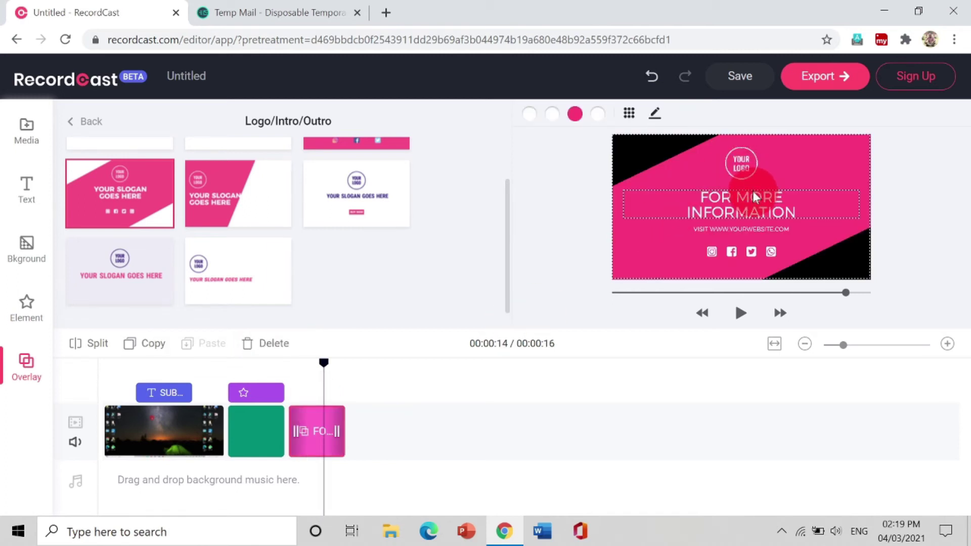
{"action": "double_click", "coordinate": [743, 159]}
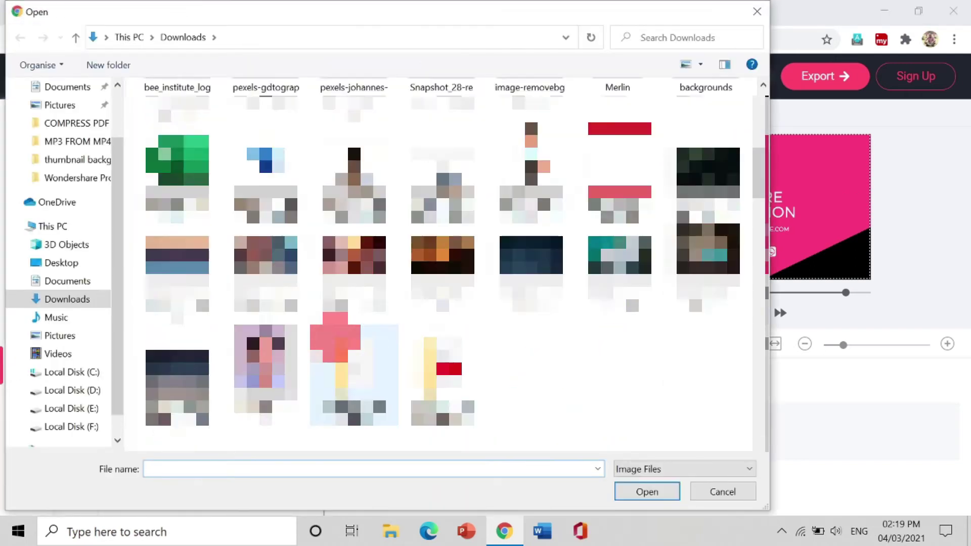
{"action": "scroll", "coordinate": [355, 374], "scroll_direction": "down", "scroll_amount": 3}
{"action": "scroll", "coordinate": [355, 374], "scroll_direction": "up", "scroll_amount": 6}
{"action": "left_click", "coordinate": [626, 501]}
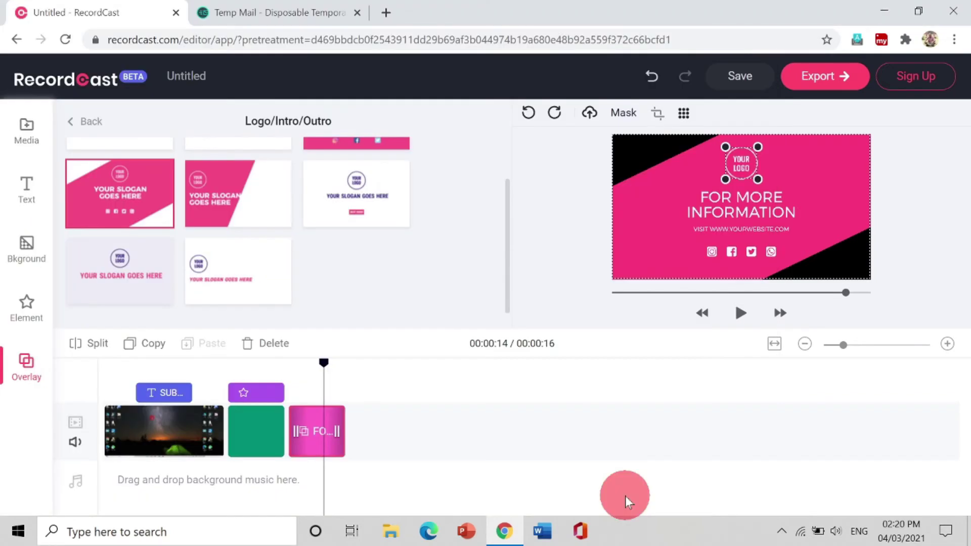
- Enlarge the BEE HAPPY logo from its lower-right corner and move it up to the top edge of the outro frame
{"action": "left_click_drag", "start_coordinate": [758, 179], "coordinate": [783, 206]}
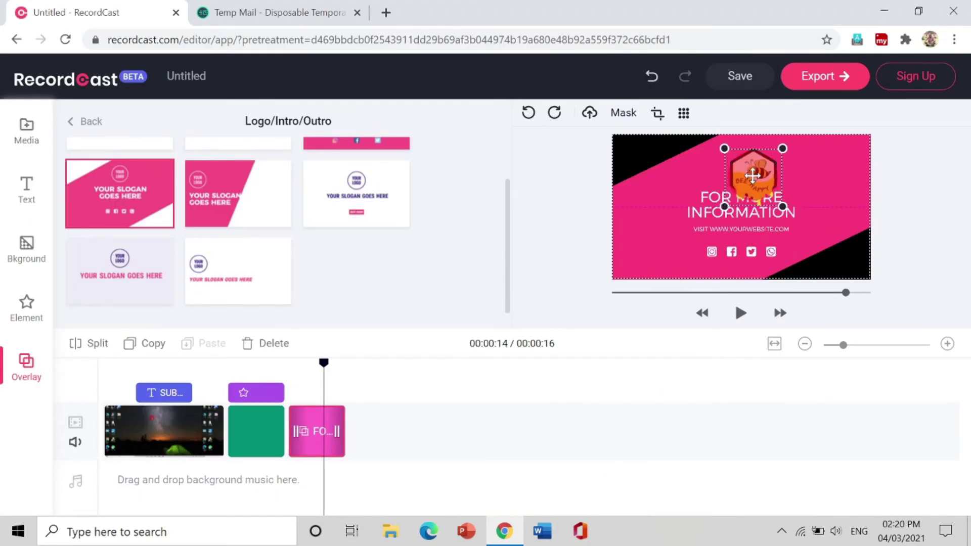
{"action": "left_click_drag", "start_coordinate": [752, 175], "coordinate": [753, 161]}
{"action": "left_click", "coordinate": [829, 177]}
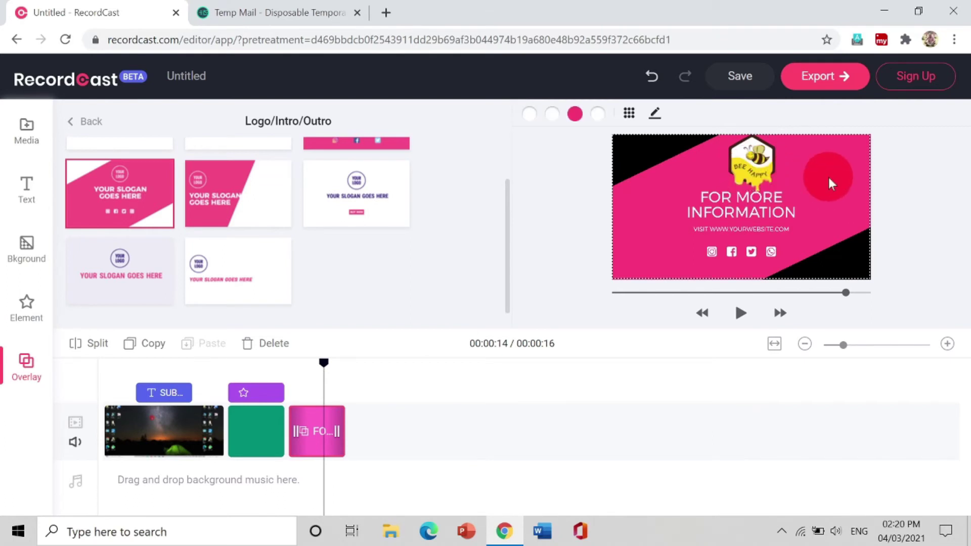
- Change the pink diagonal background of the outro overlay to dark blue from the solid colors
{"action": "left_click", "coordinate": [641, 133]}
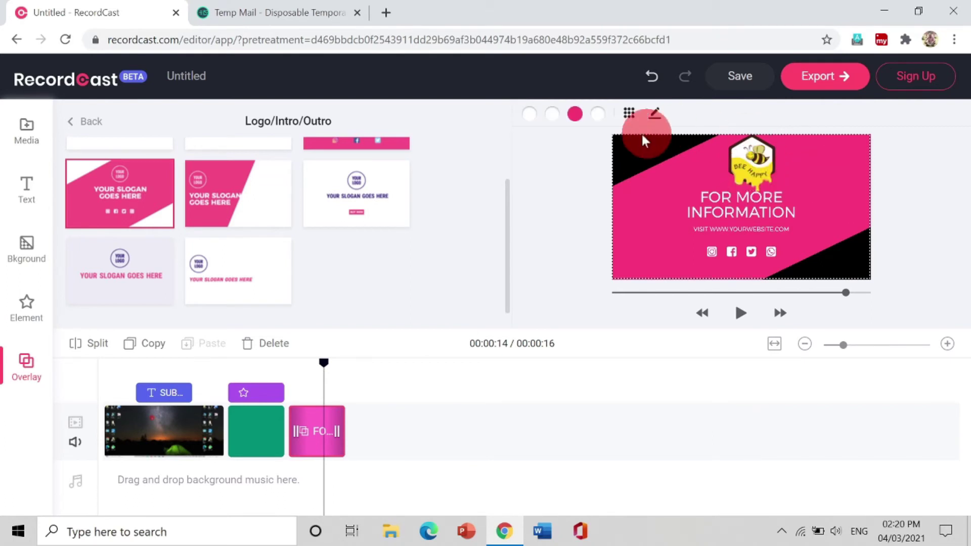
{"action": "left_click", "coordinate": [576, 114]}
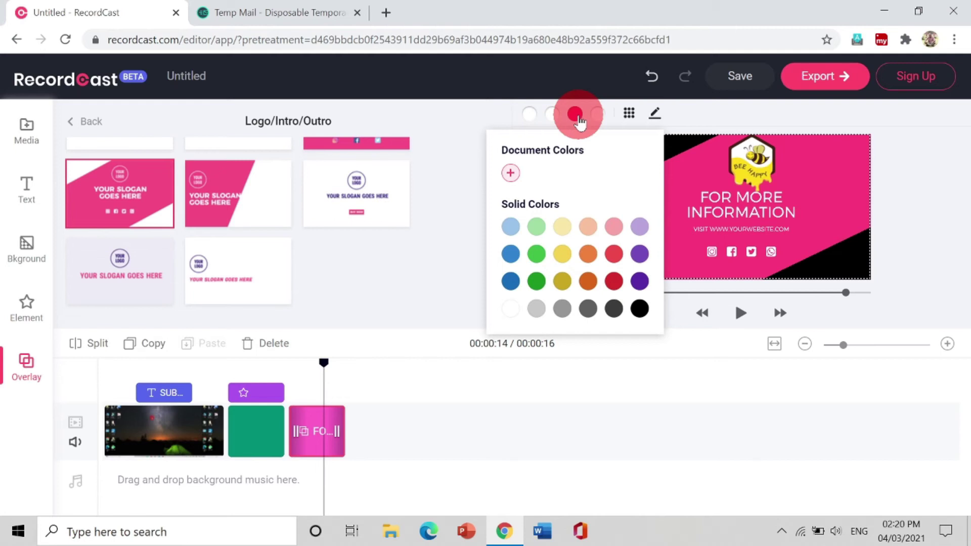
{"action": "left_click", "coordinate": [526, 270]}
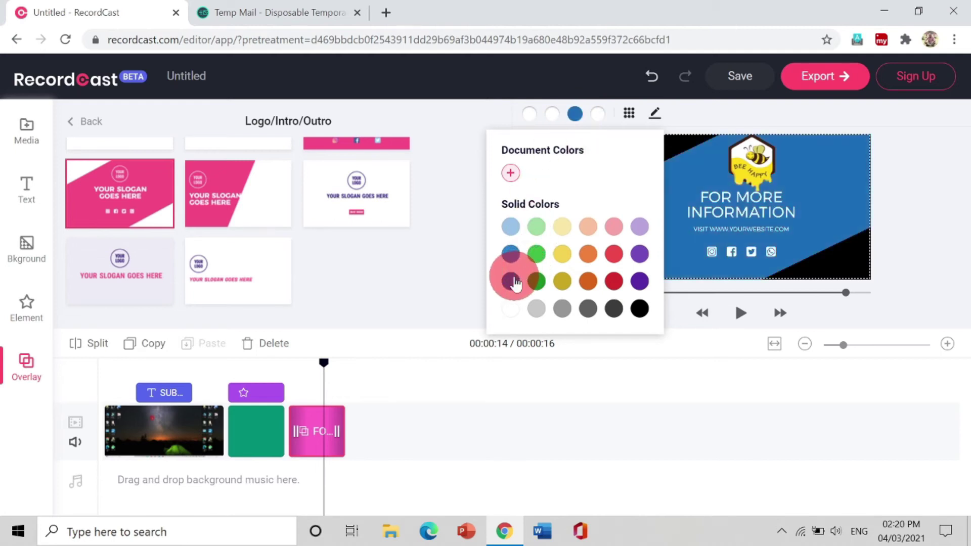
{"action": "left_click", "coordinate": [689, 212]}
{"action": "left_click", "coordinate": [826, 153]}
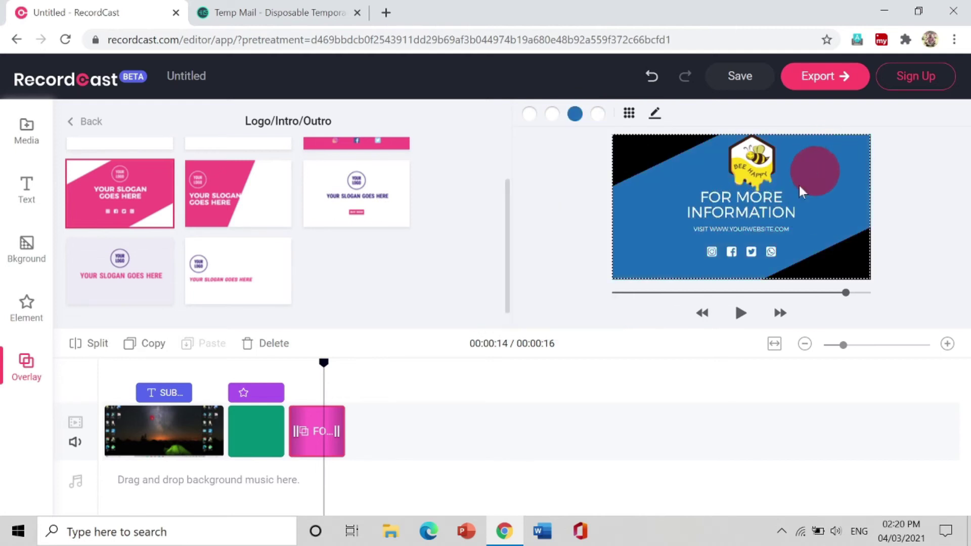
- Change the "FOR MORE INFORMATION" heading in the outro overlay to red from the solid colors
{"action": "left_click", "coordinate": [754, 213]}
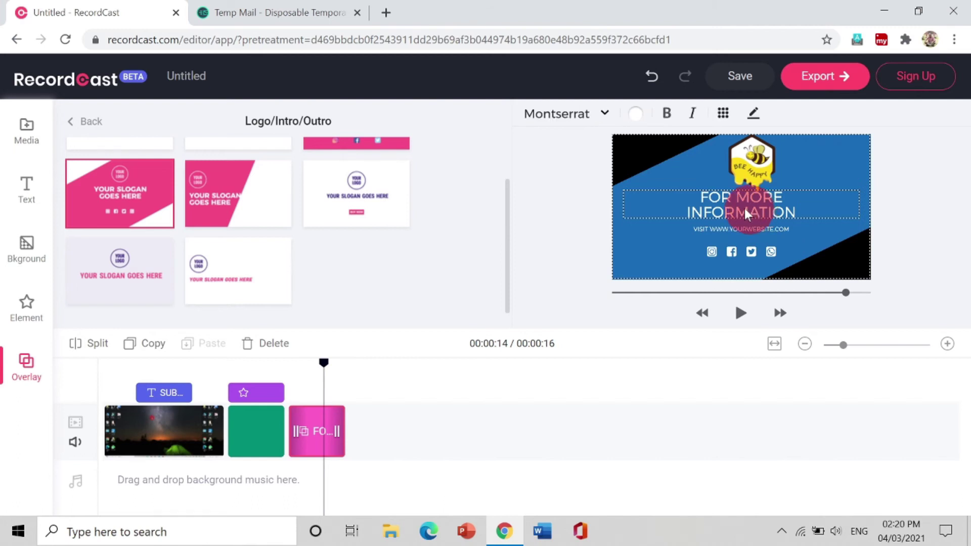
{"action": "left_click", "coordinate": [636, 113]}
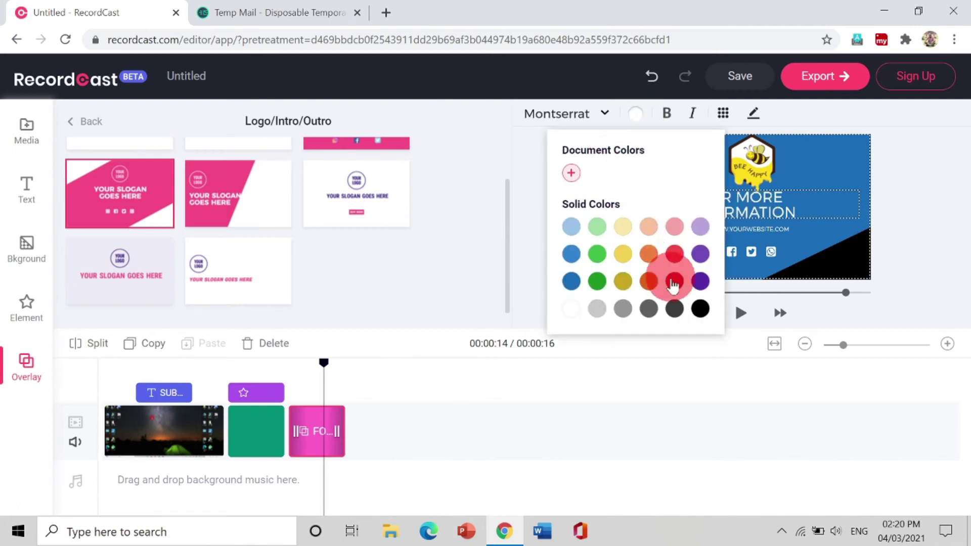
{"action": "left_click", "coordinate": [675, 256]}
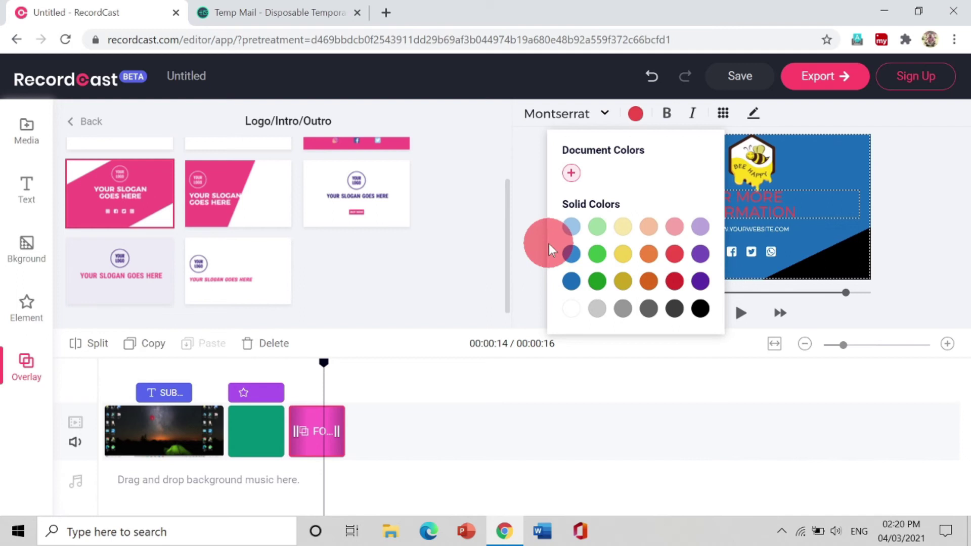
{"action": "left_click", "coordinate": [533, 235]}
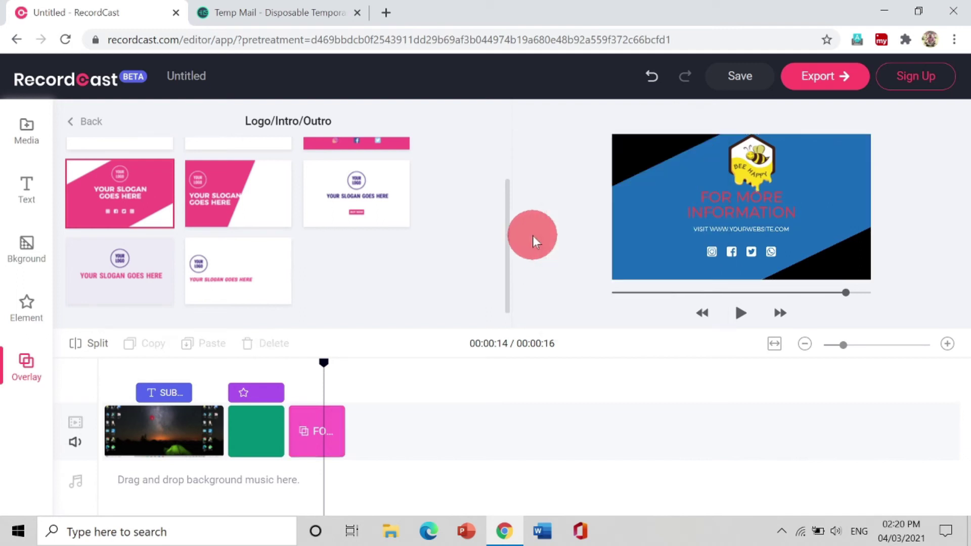
- Delete the "FOR MORE INFORMATION" heading and the website line from the outro overlay
{"action": "left_click", "coordinate": [714, 226]}
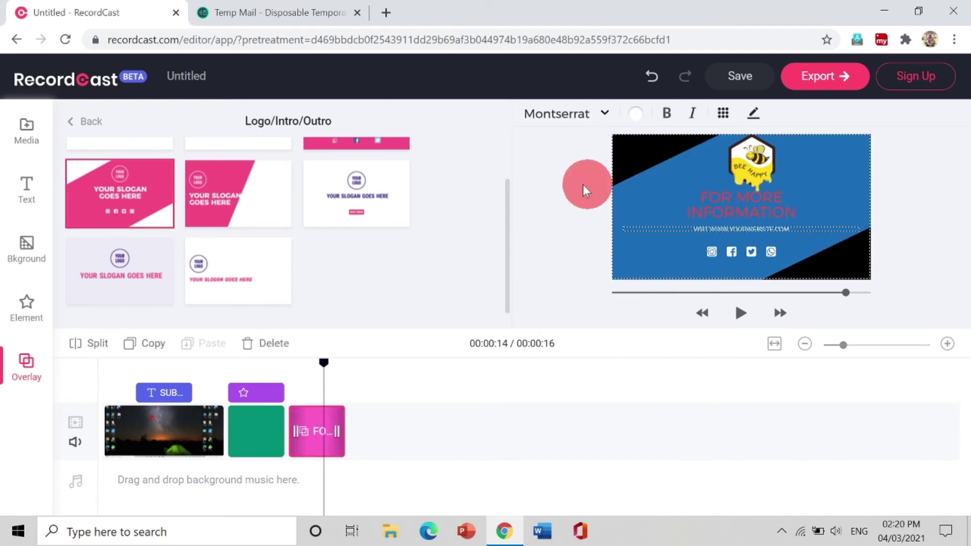
{"action": "key", "text": "Delete"}
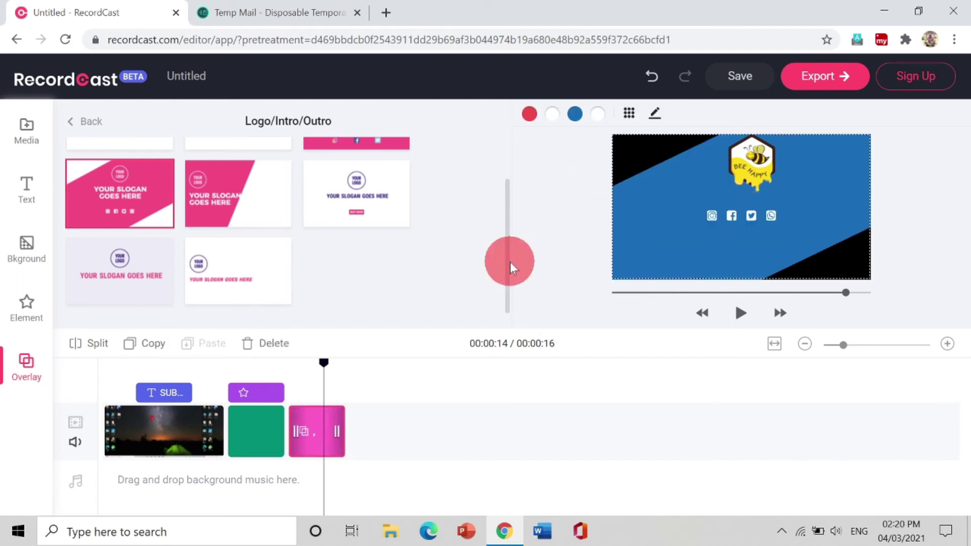
- Shrink the screen recording clip to 34% so that it sits in the lower-right corner of the video frame
{"action": "left_click", "coordinate": [34, 133]}
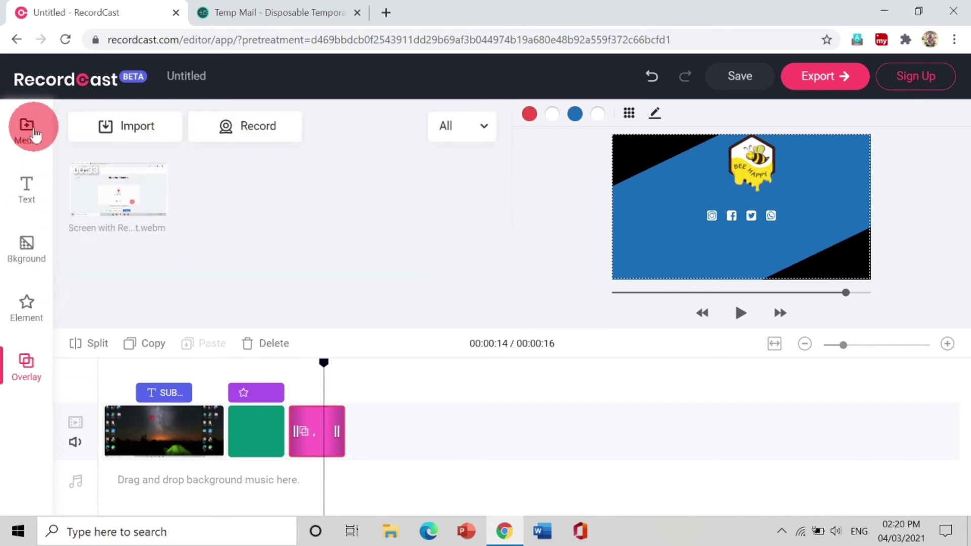
{"action": "left_click", "coordinate": [159, 412]}
{"action": "left_click_drag", "start_coordinate": [613, 135], "coordinate": [781, 229]}
- Duplicate the screen recording clip on the timeline with Copy and Paste
{"action": "left_click", "coordinate": [194, 432]}
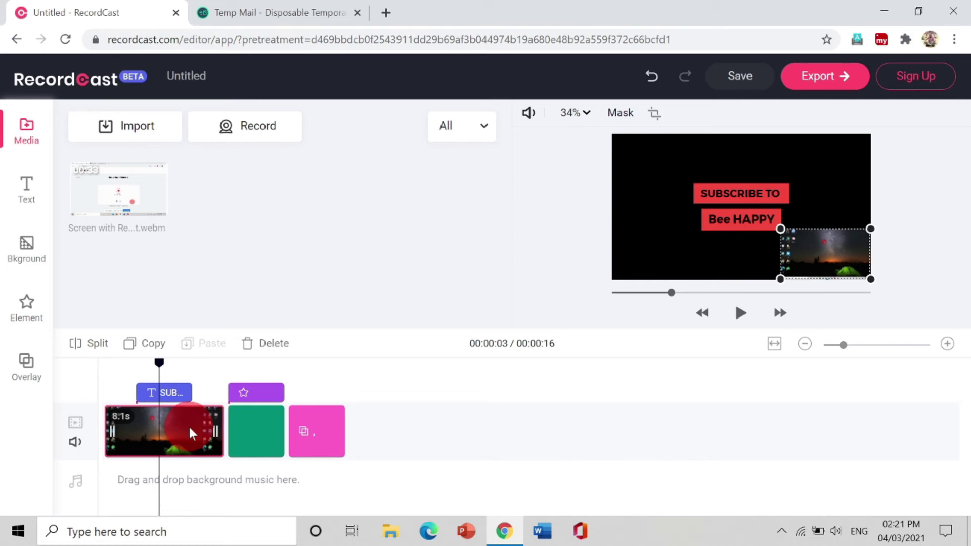
{"action": "left_click", "coordinate": [145, 344]}
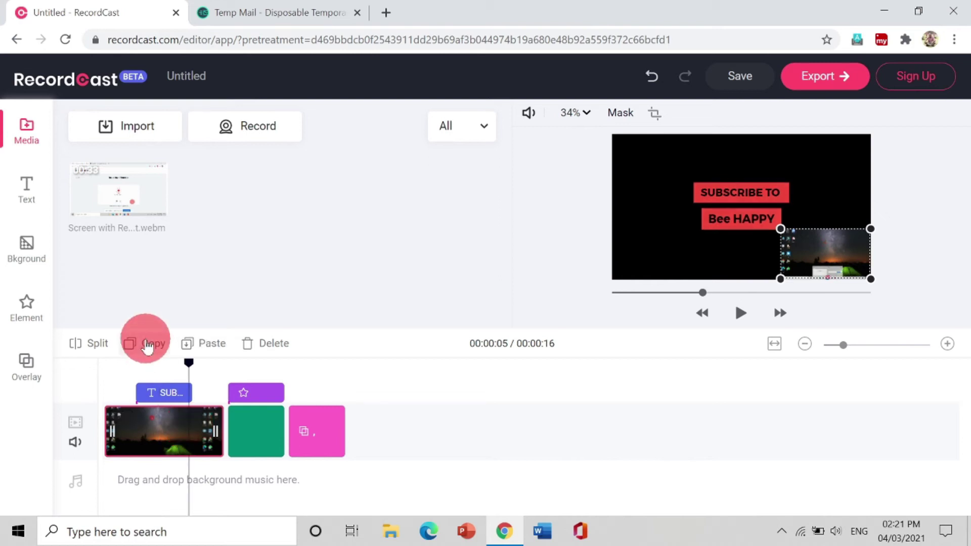
{"action": "left_click", "coordinate": [191, 346]}
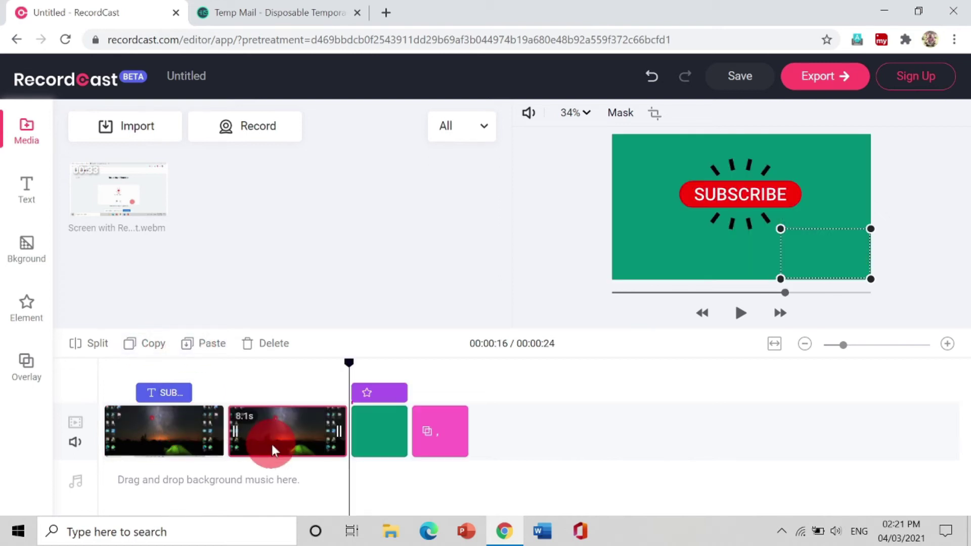
- Move the duplicated clip to a track above the original and place its picture in the upper-right corner of the video frame
{"action": "left_click_drag", "start_coordinate": [278, 433], "coordinate": [151, 387]}
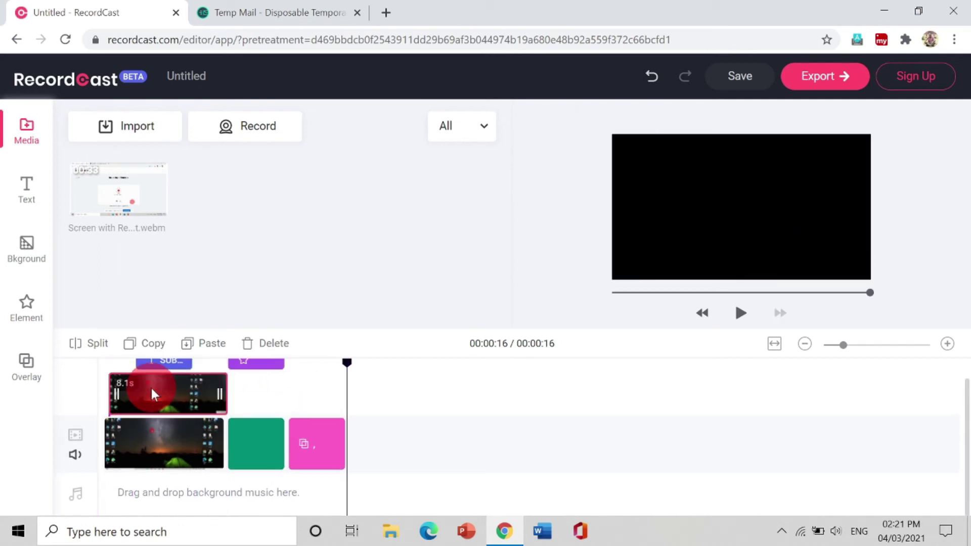
{"action": "left_click", "coordinate": [151, 388]}
{"action": "left_click_drag", "start_coordinate": [818, 158], "coordinate": [785, 152]}
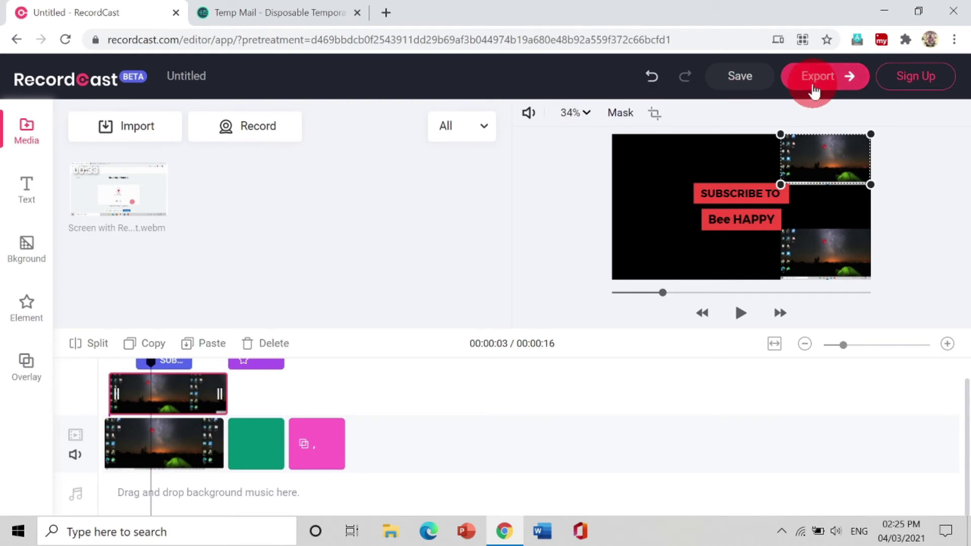
- Start the export to bring up the sign-up form, and copy the temporary e-mail address from the Temp Mail page
{"action": "left_click", "coordinate": [815, 91]}
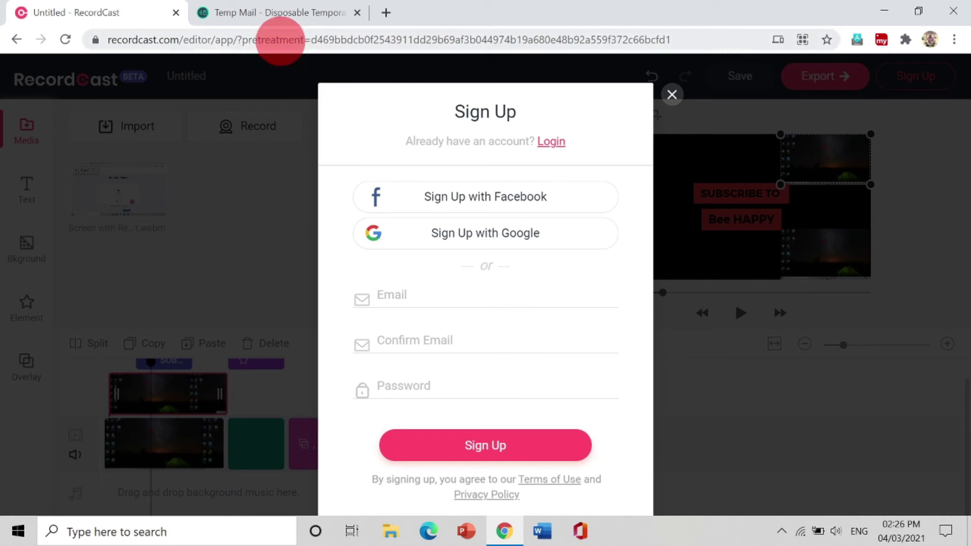
{"action": "left_click", "coordinate": [275, 15]}
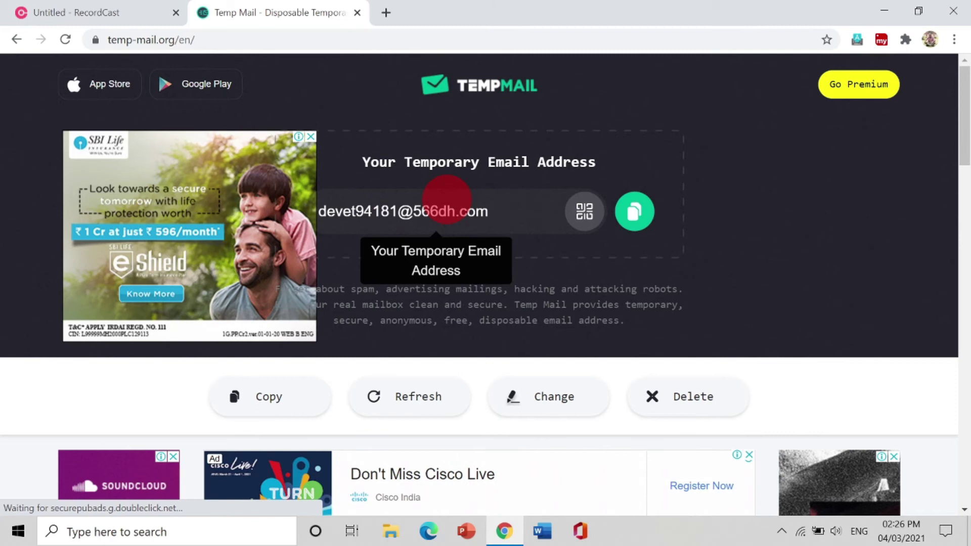
{"action": "left_click", "coordinate": [633, 222]}
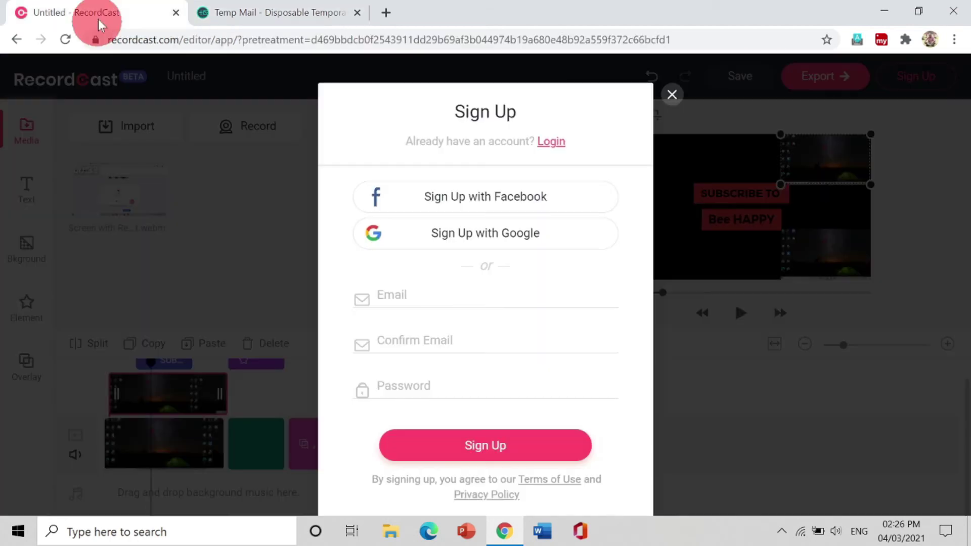
- Return to RecordCast and paste the temporary e-mail address into the Email and Confirm Email fields of the sign-up form
{"action": "left_click", "coordinate": [100, 12]}
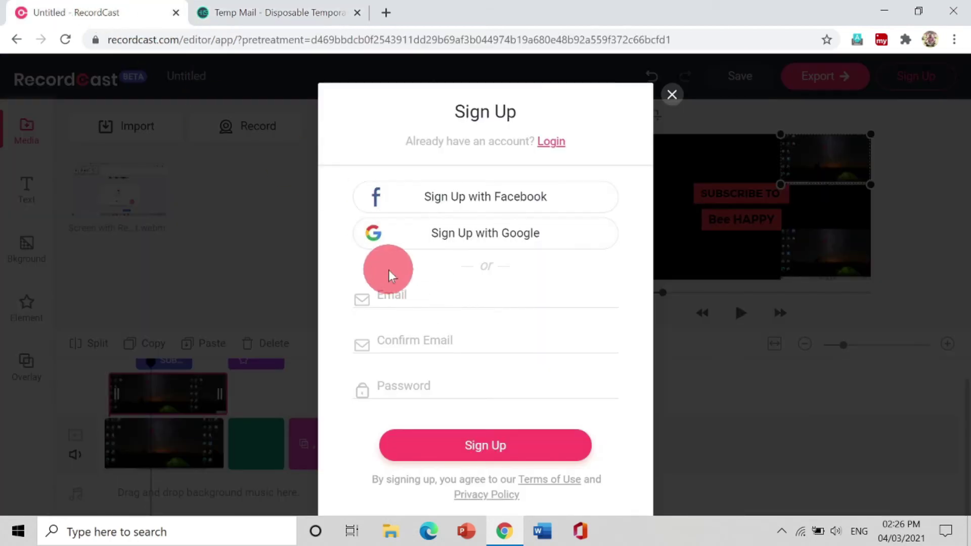
{"action": "left_click", "coordinate": [383, 295]}
{"action": "key", "text": "ctrl+v"}
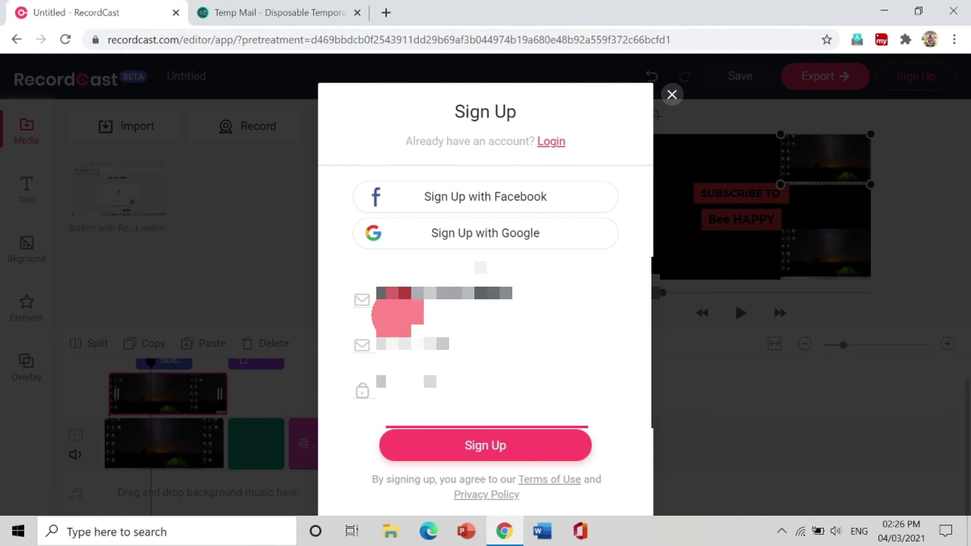
{"action": "left_click", "coordinate": [405, 336]}
{"action": "key", "text": "ctrl+v"}
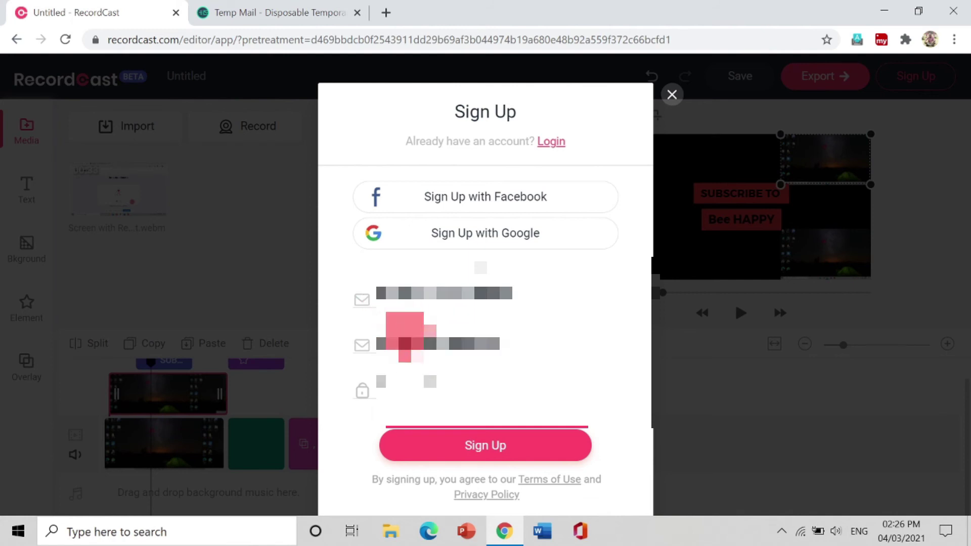
- Enter the account password in the sign-up form and submit the registration
{"action": "left_click", "coordinate": [407, 376]}
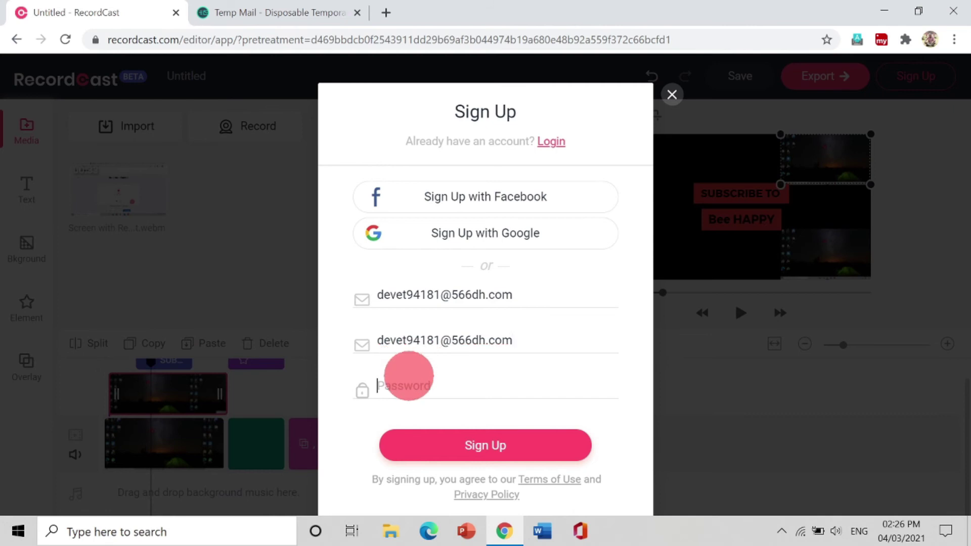
{"action": "type", "text": "•••••••••••••••••••••"}
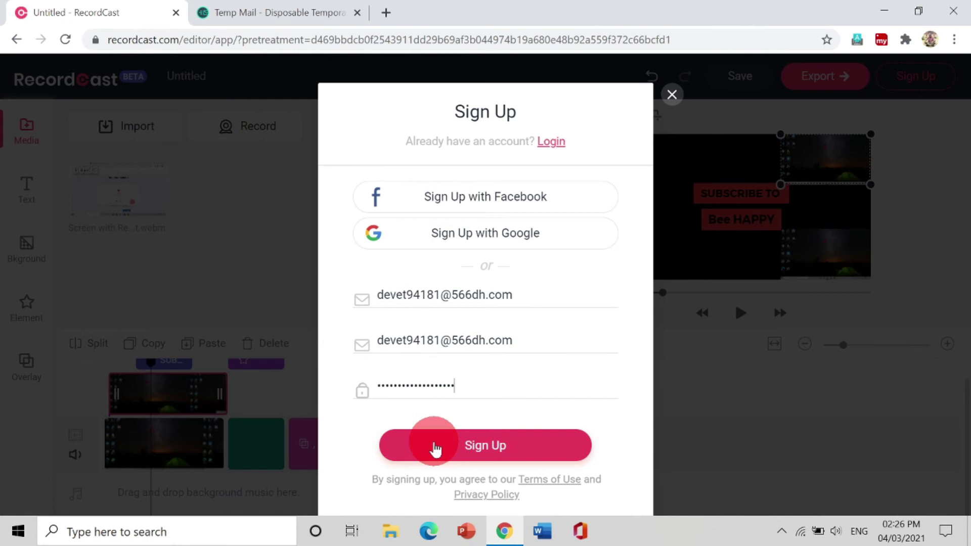
{"action": "left_click", "coordinate": [436, 447]}
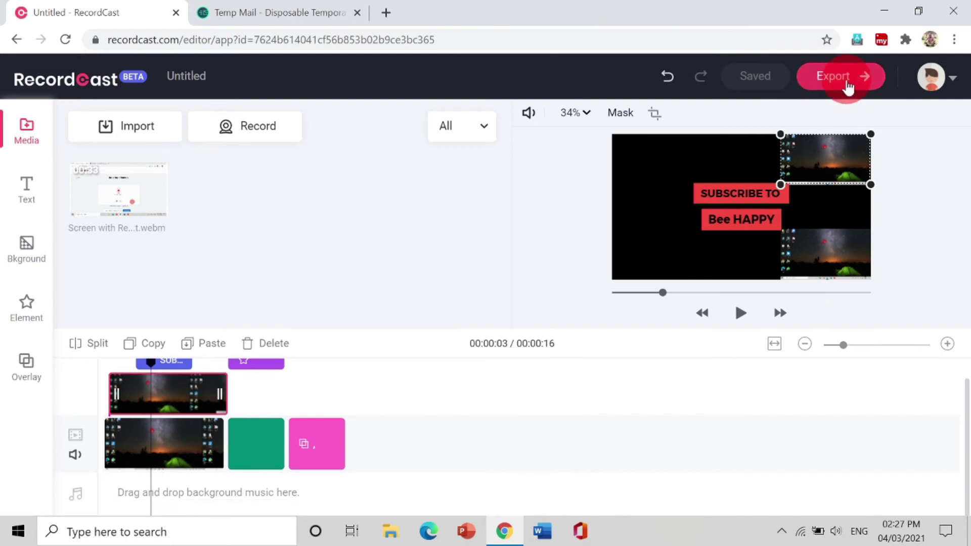
- Rename the untitled project as RECORDED
{"action": "left_click", "coordinate": [192, 76]}
{"action": "double_click", "coordinate": [197, 75]}
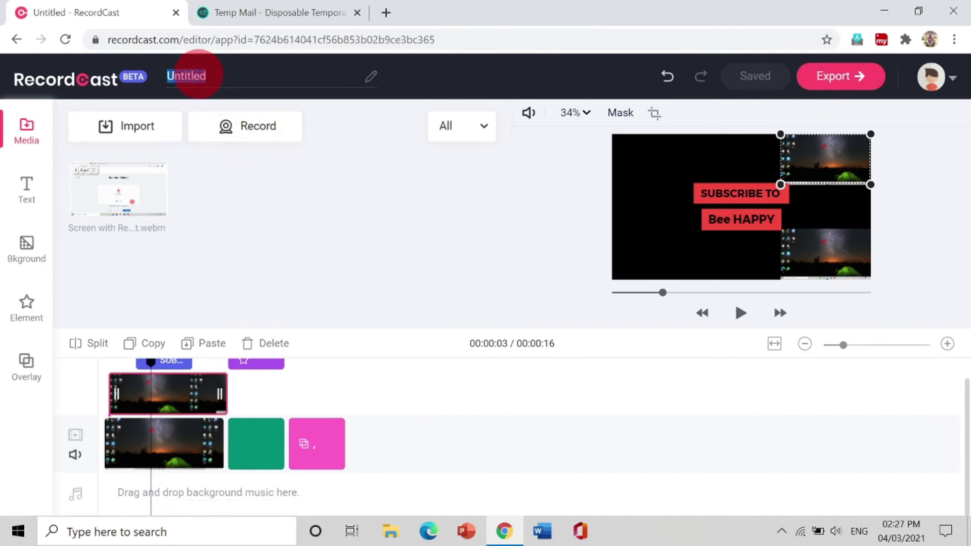
{"action": "type", "text": "RECORDED"}
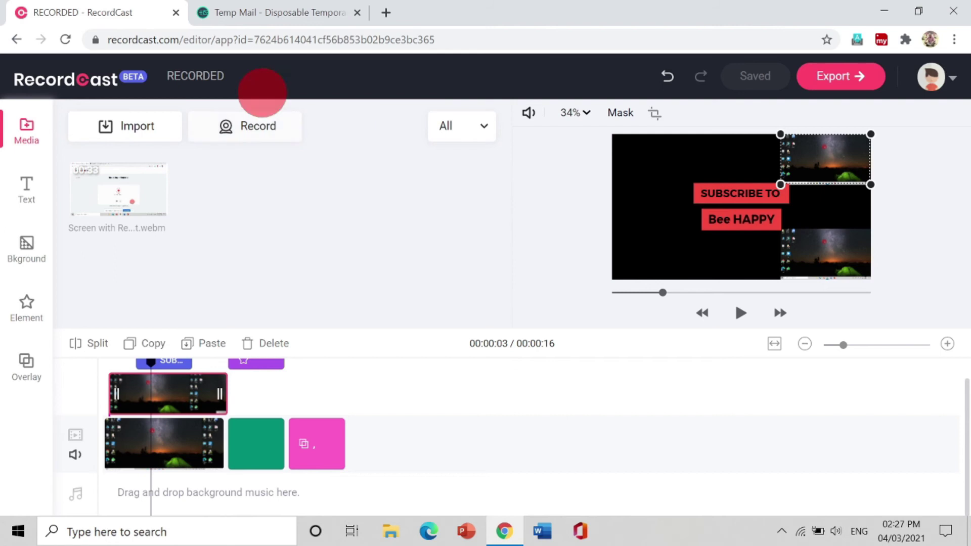
{"action": "left_click", "coordinate": [196, 75]}
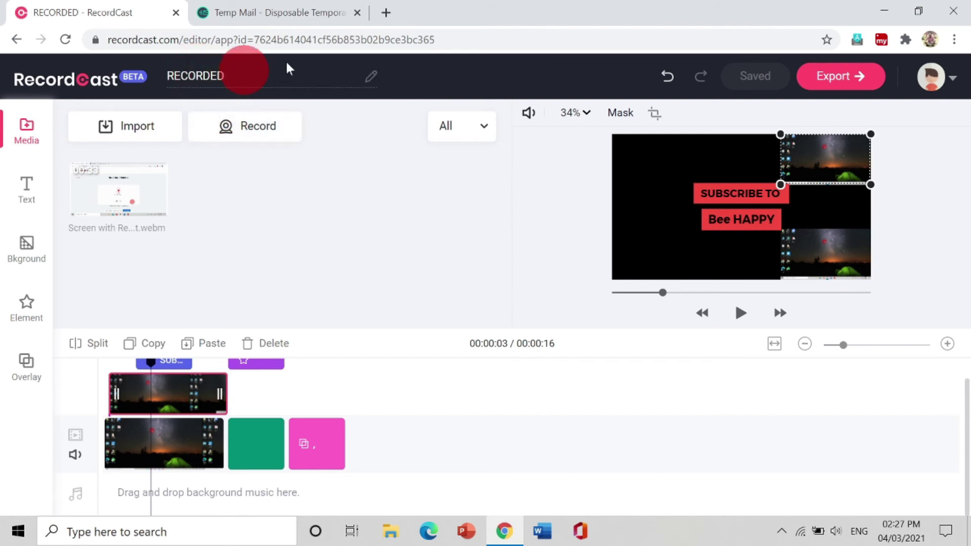
- Export the video in 720p quality with the video name RECORDED
{"action": "left_click", "coordinate": [860, 83]}
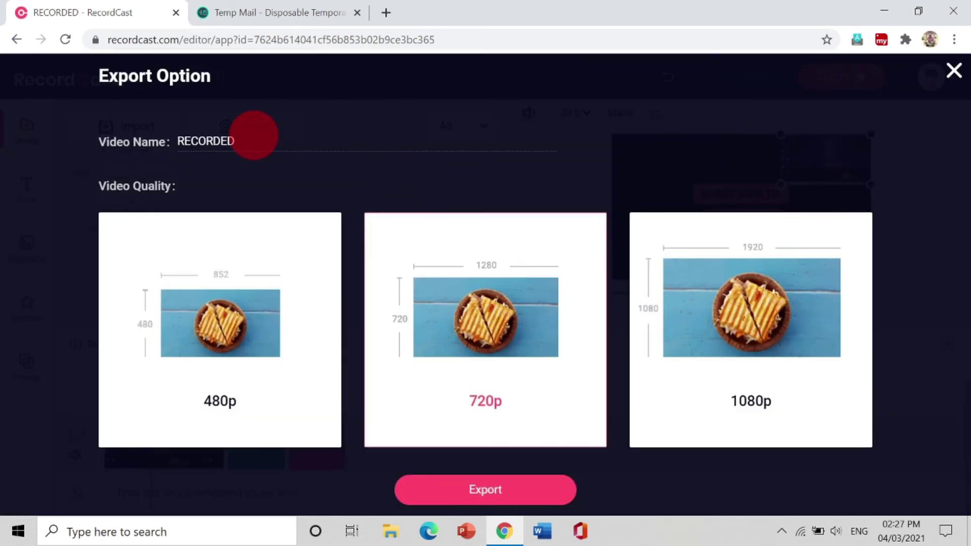
{"action": "double_click", "coordinate": [253, 136]}
{"action": "left_click", "coordinate": [253, 135]}
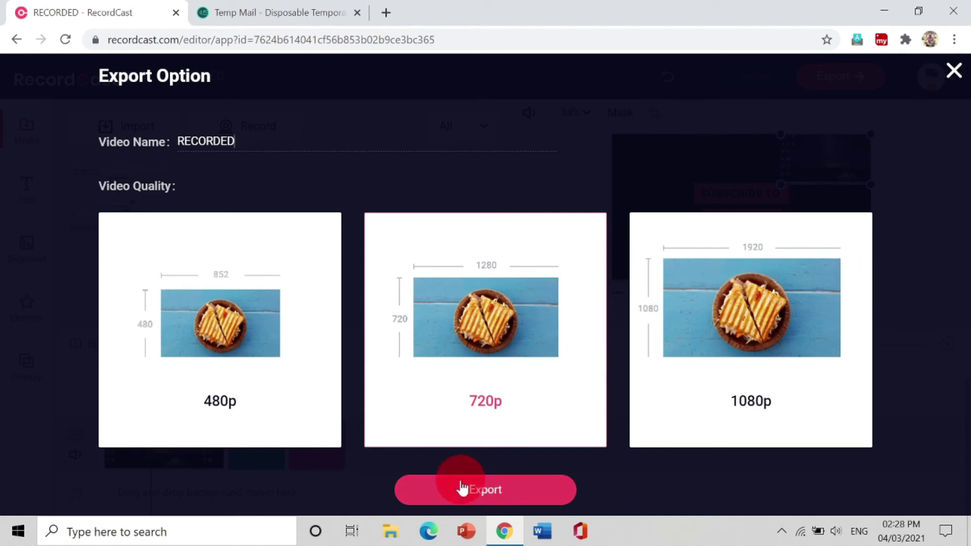
{"action": "left_click", "coordinate": [486, 491]}
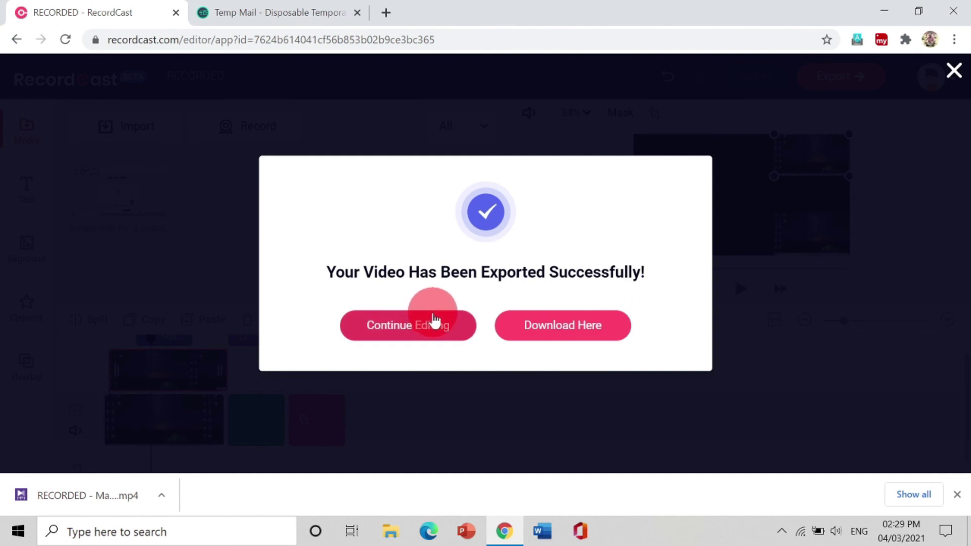
- Open the downloaded RECORDED MP4 file
{"action": "left_click", "coordinate": [54, 496]}
{"action": "left_click", "coordinate": [127, 493]}
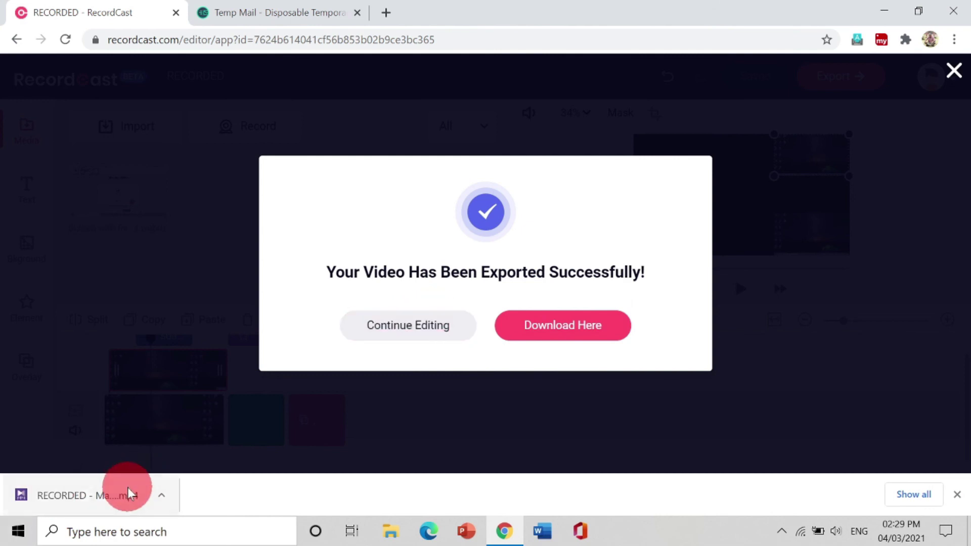